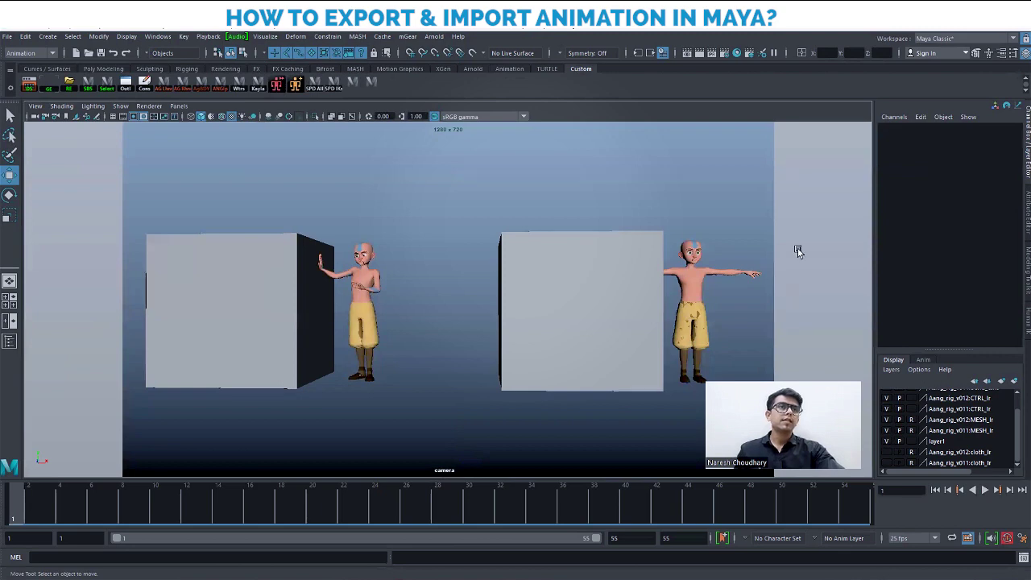
Step: Play and stop the wall-lean animation, then scrub to preview its early frames
key("alt+v")
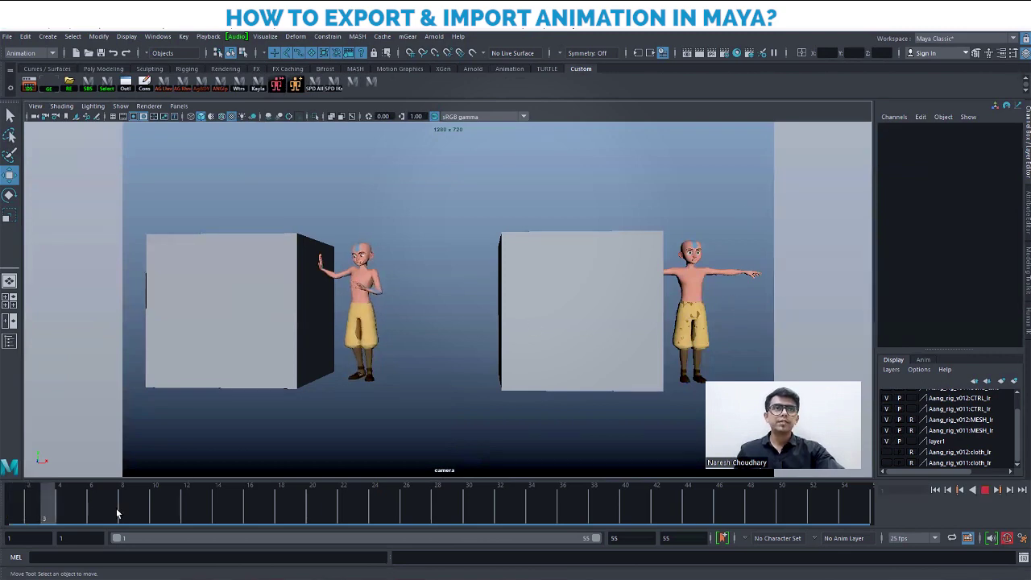
key("alt+v")
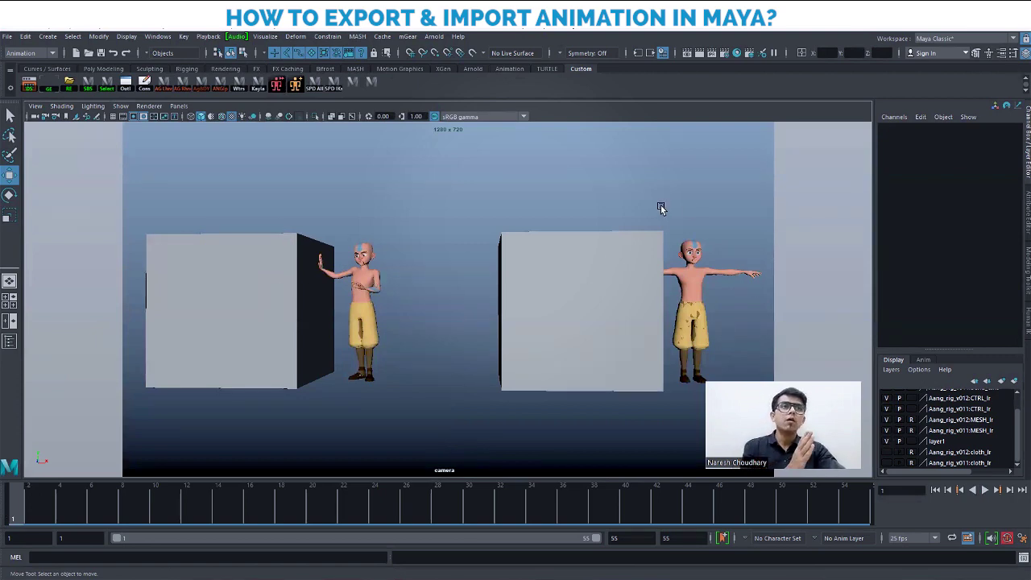
left_click_drag(95, 508, 21, 522)
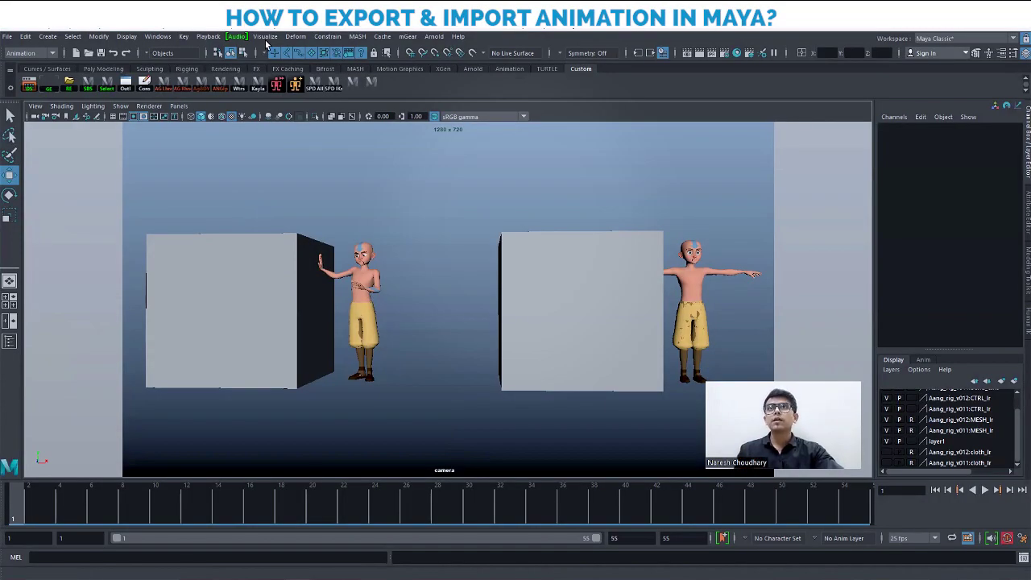
Step: Bring up the Plug-in Manager, move it higher to review the list, then close it
left_click(158, 36)
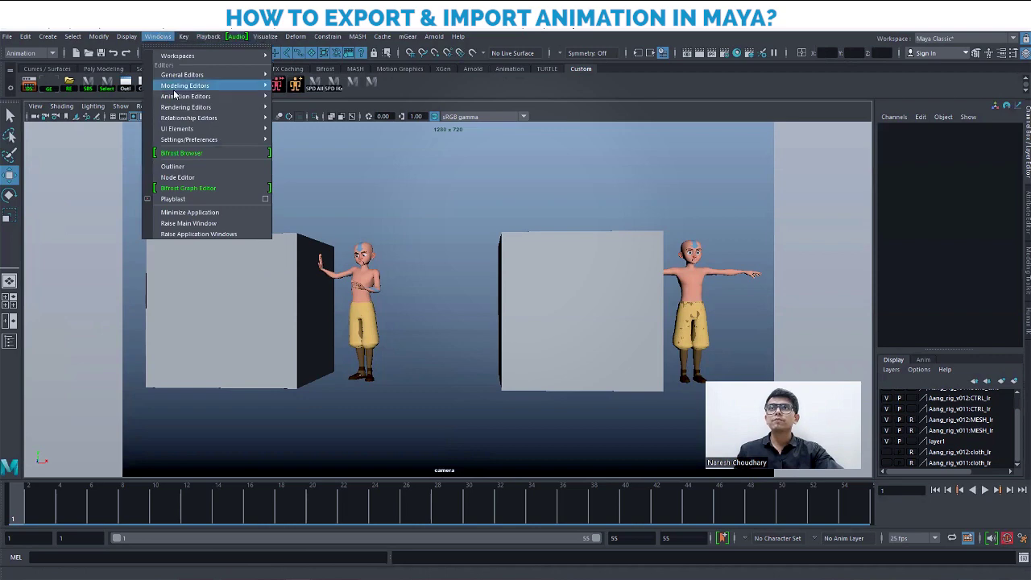
mouse_move(202, 142)
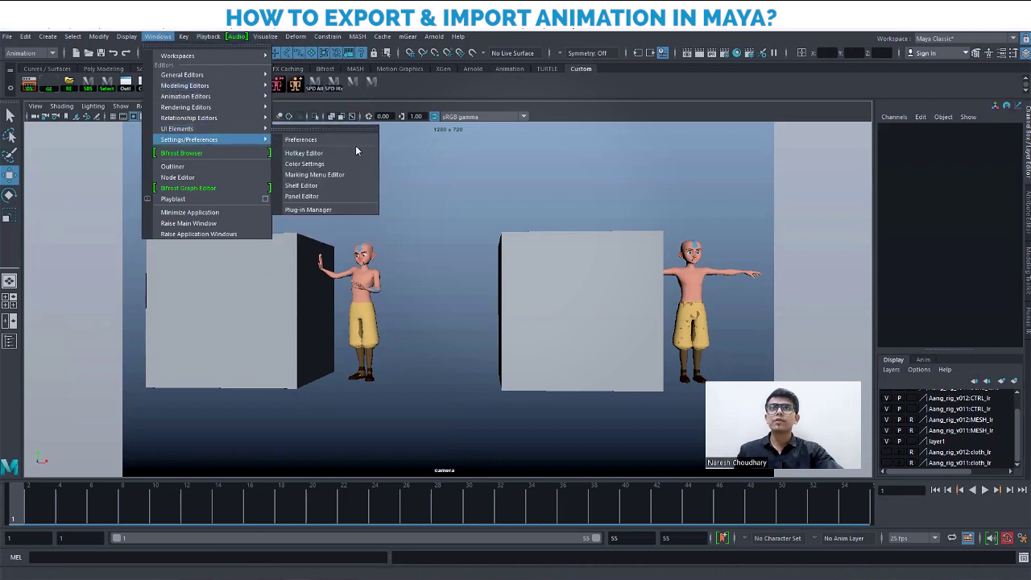
left_click(310, 210)
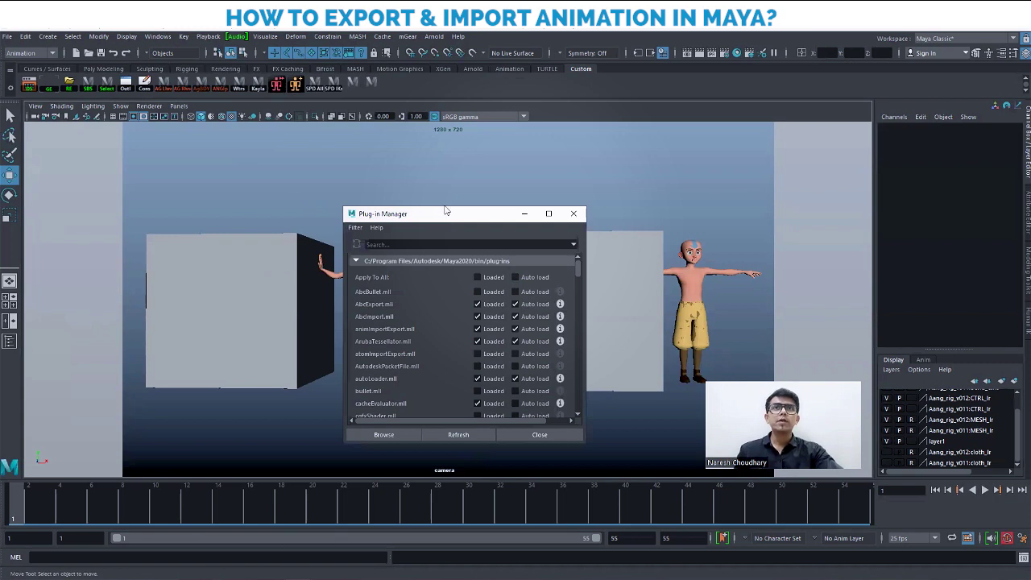
left_click_drag(446, 211, 437, 137)
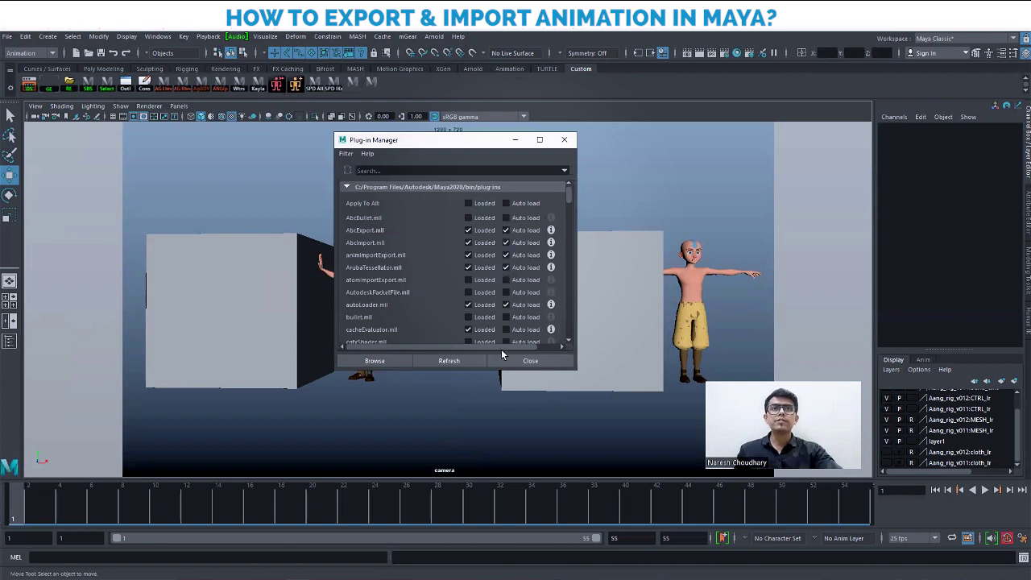
left_click(527, 360)
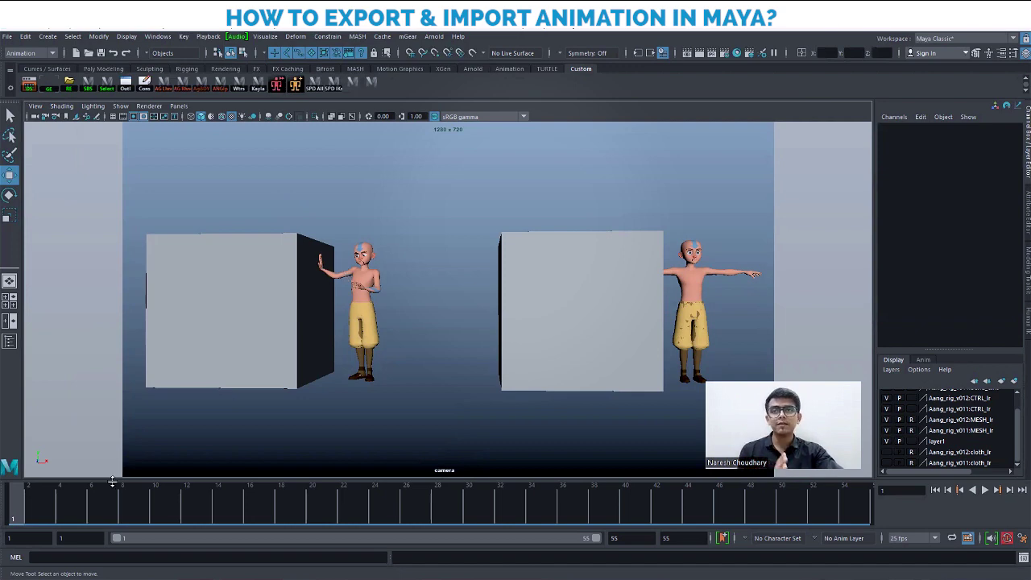
Step: Scrub from frame 10 back to about frame 2, select the hip control, and show only the perspective view
left_click(149, 497)
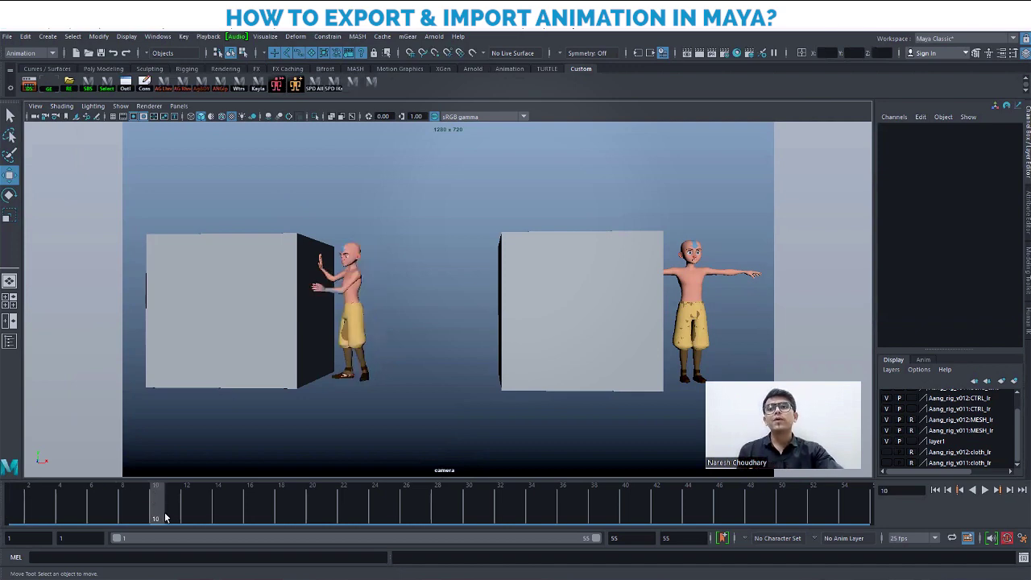
left_click_drag(156, 516, 4, 511)
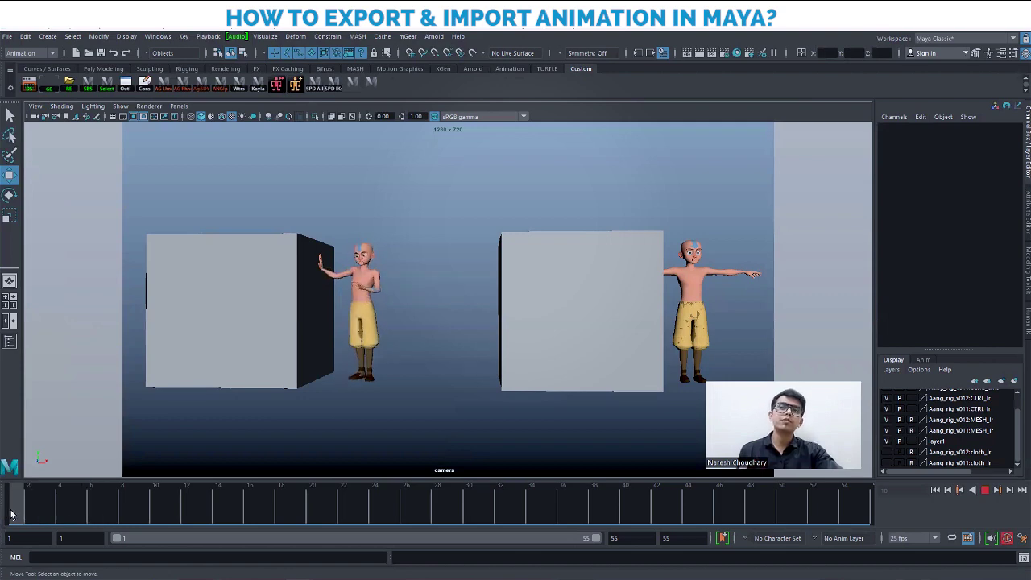
key("Escape")
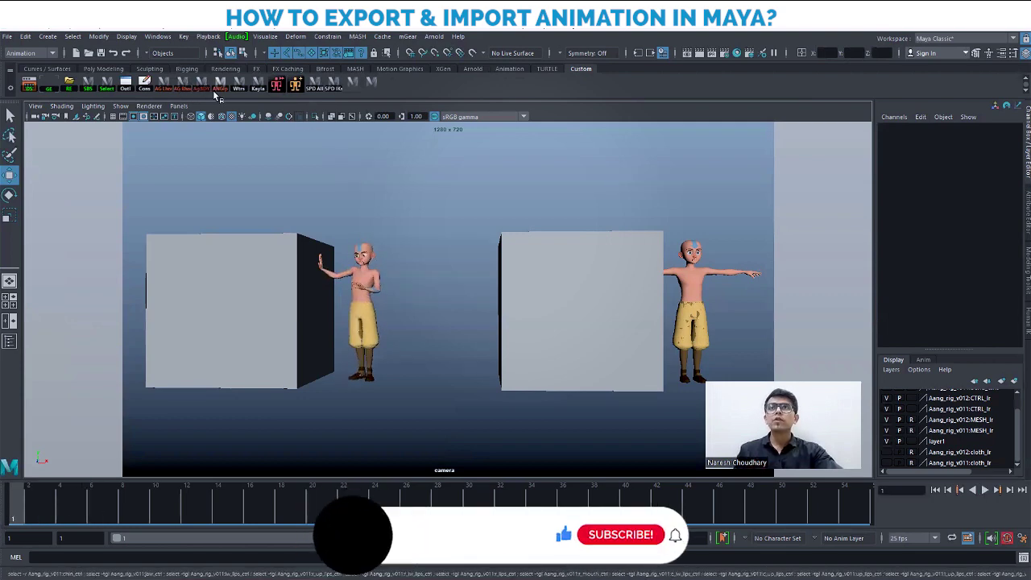
left_click(364, 305)
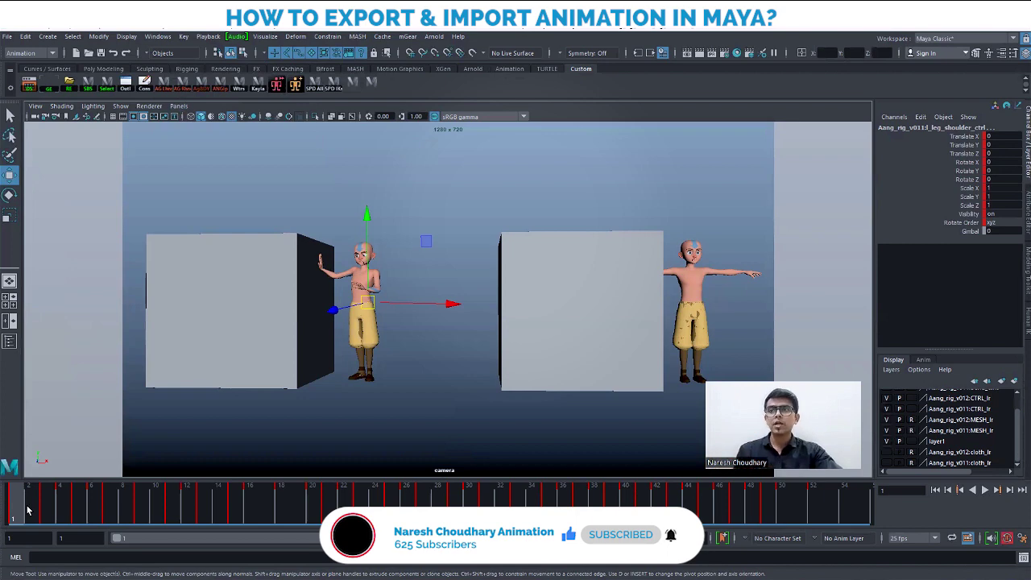
key("space")
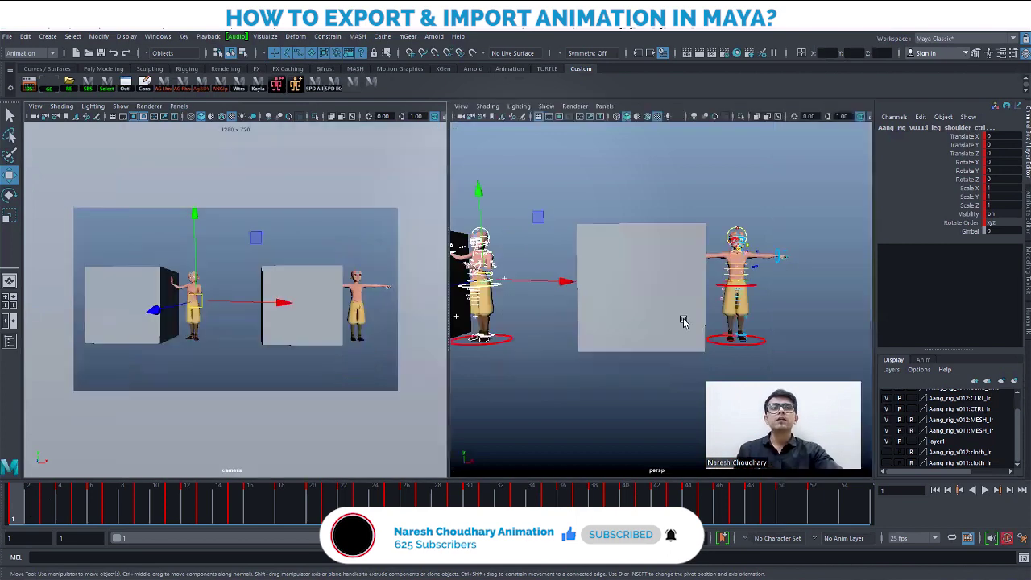
key("space")
Step: In wireframe, select the left cube, leaning character and leg control, then return to shaded display
scroll(352, 345, "down", 5)
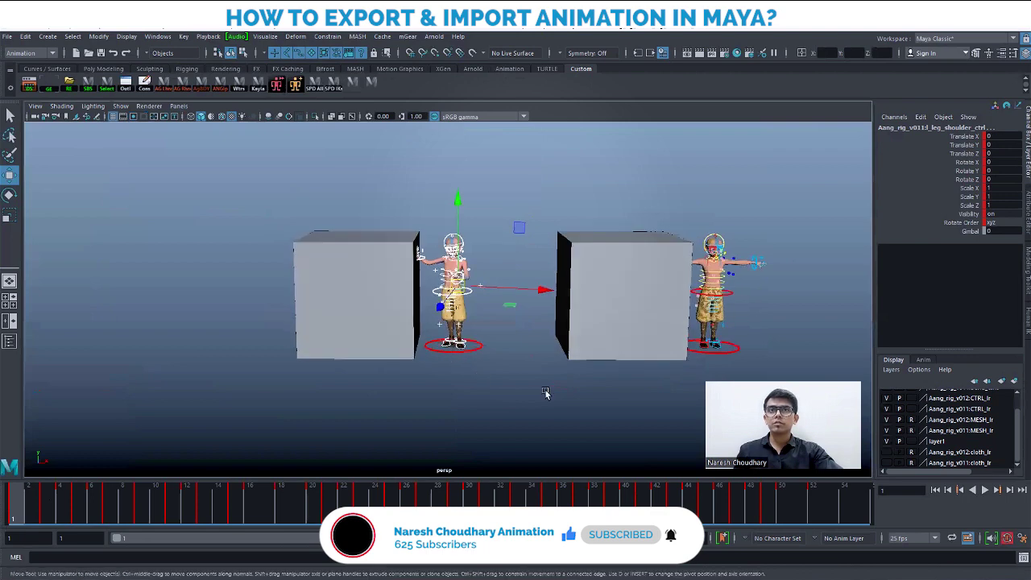
scroll(479, 379, "up", 3)
key("4")
left_click(407, 198)
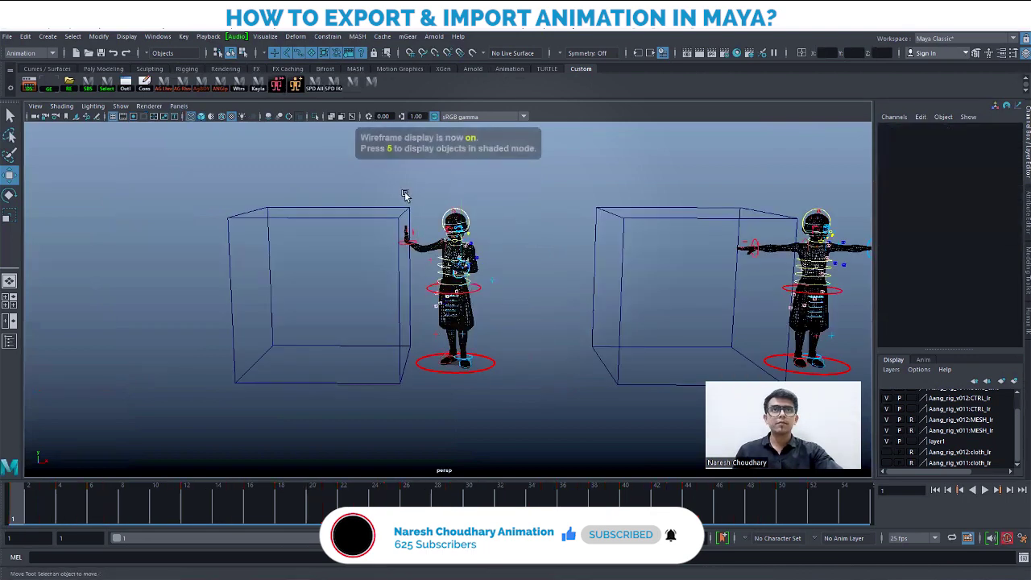
left_click_drag(369, 171, 535, 418)
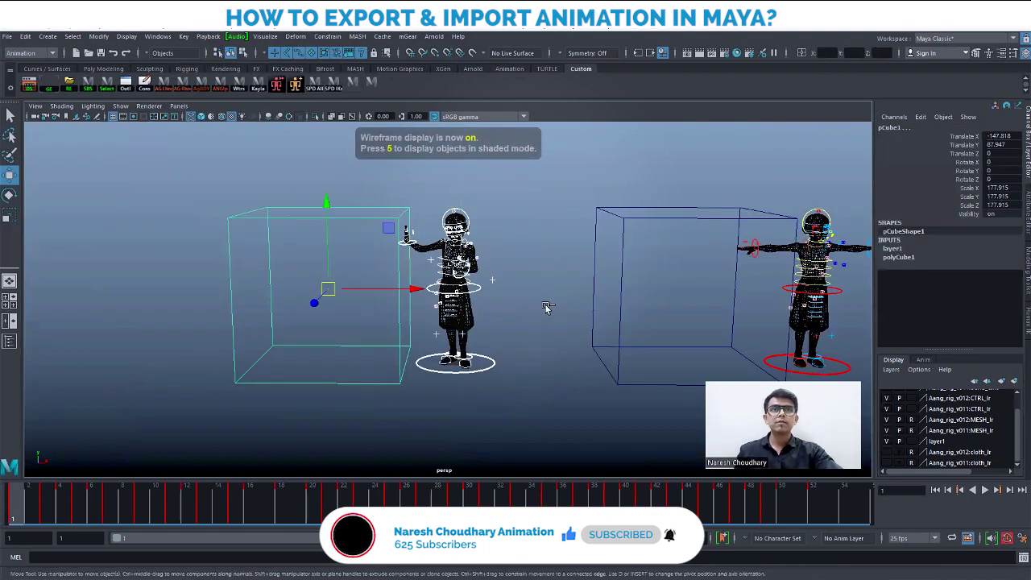
left_click_drag(187, 260, 272, 363)
left_click_drag(386, 368, 506, 373, "alt")
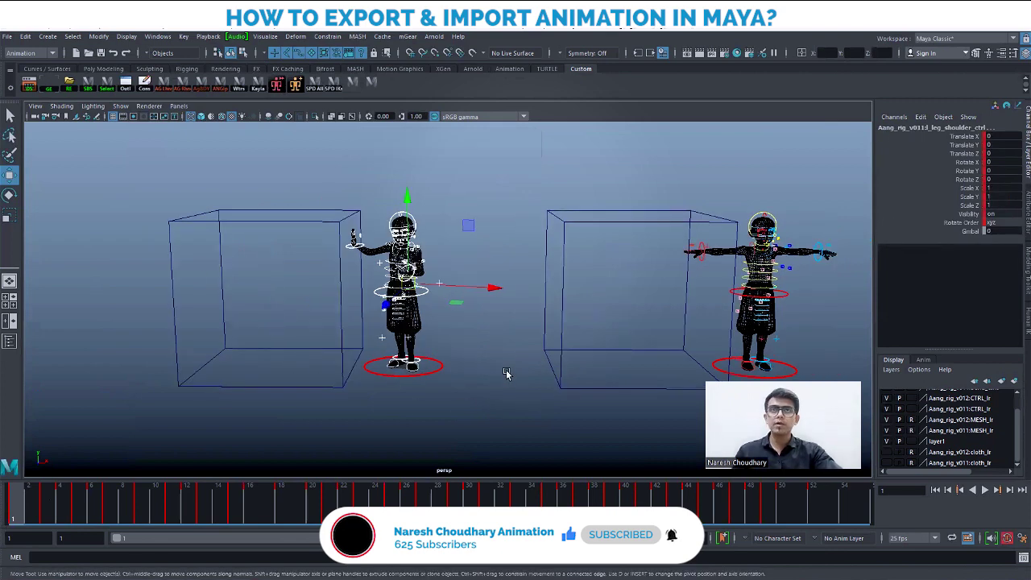
key("6")
scroll(447, 385, "up", 3)
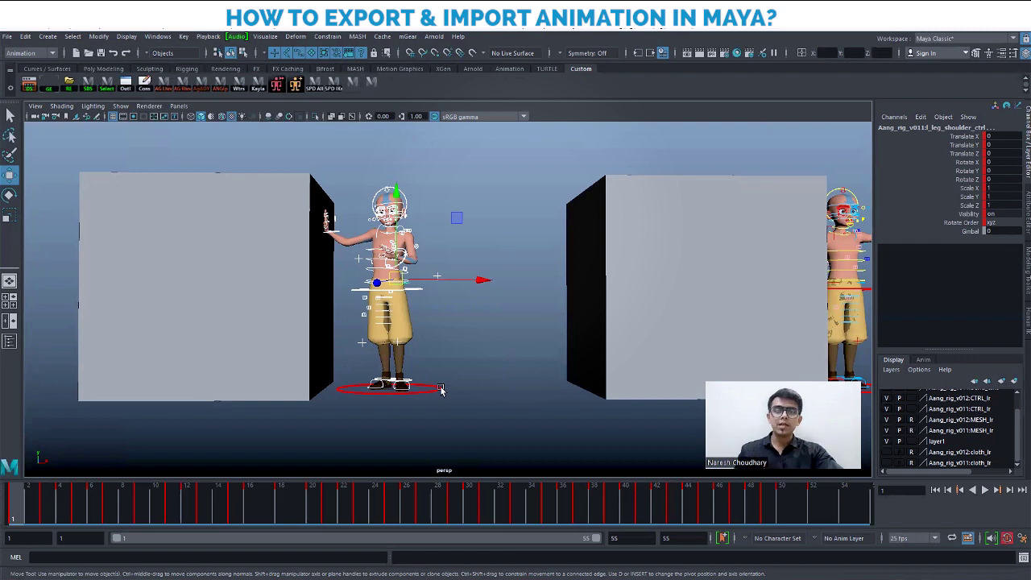
Step: Orbit around the leaning character, play to frame 52, return to frame 1 and clear the selection
left_click_drag(476, 416, 406, 373, "alt")
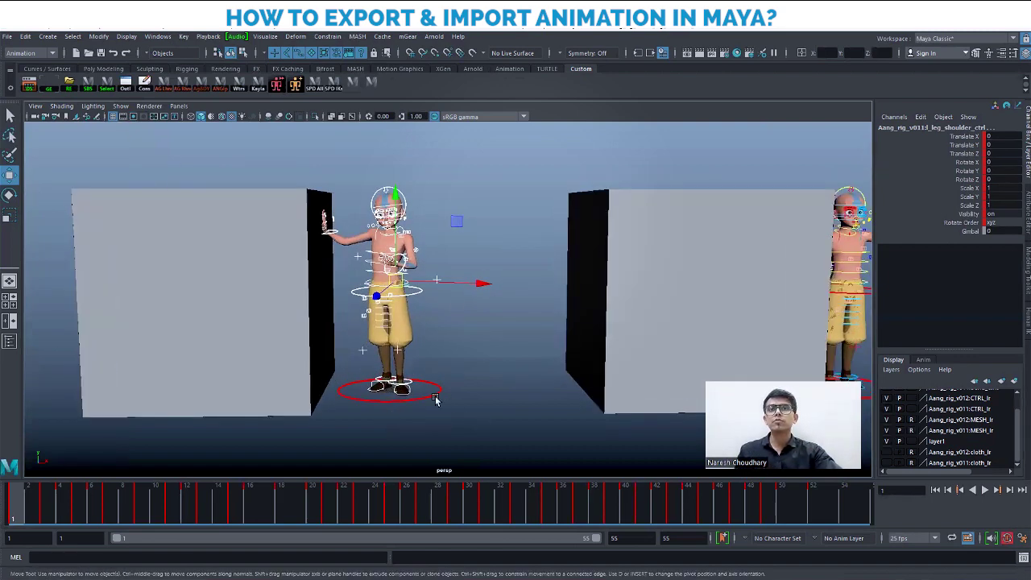
mouse_move(26, 516)
left_mouse_down()
mouse_move(44, 517)
mouse_move(10, 516)
left_mouse_up()
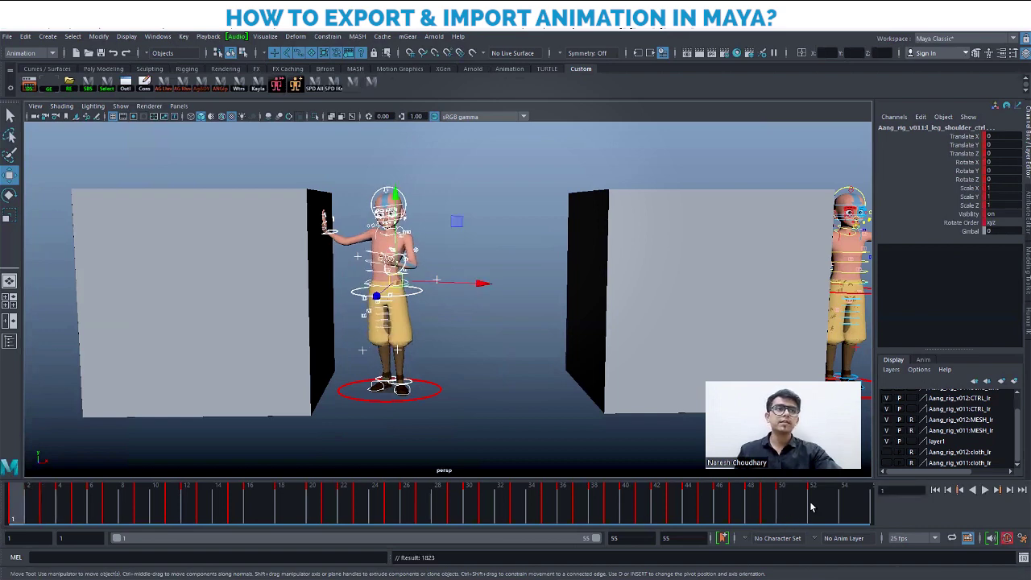
key("alt+v")
key("Escape")
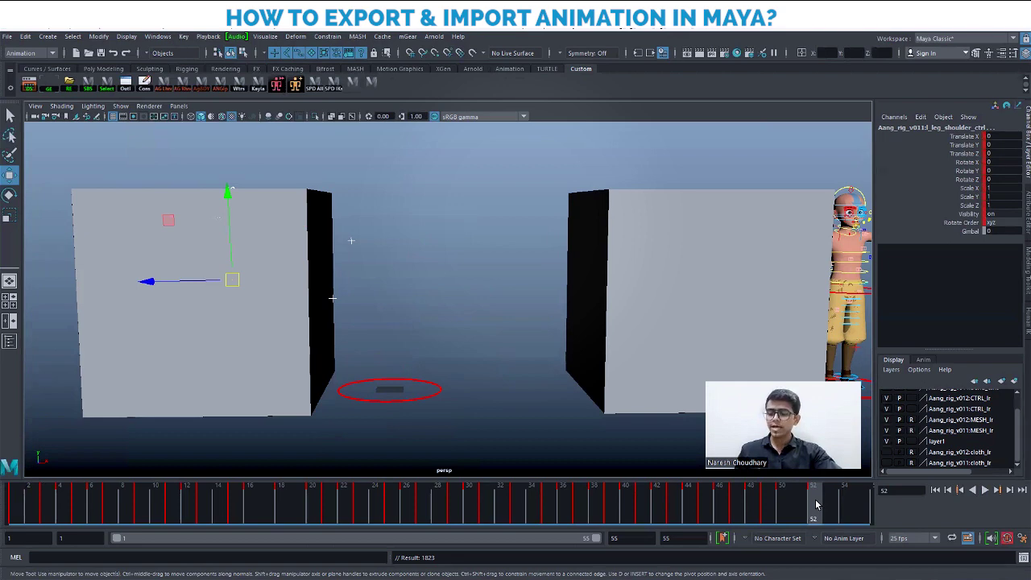
left_click(12, 507)
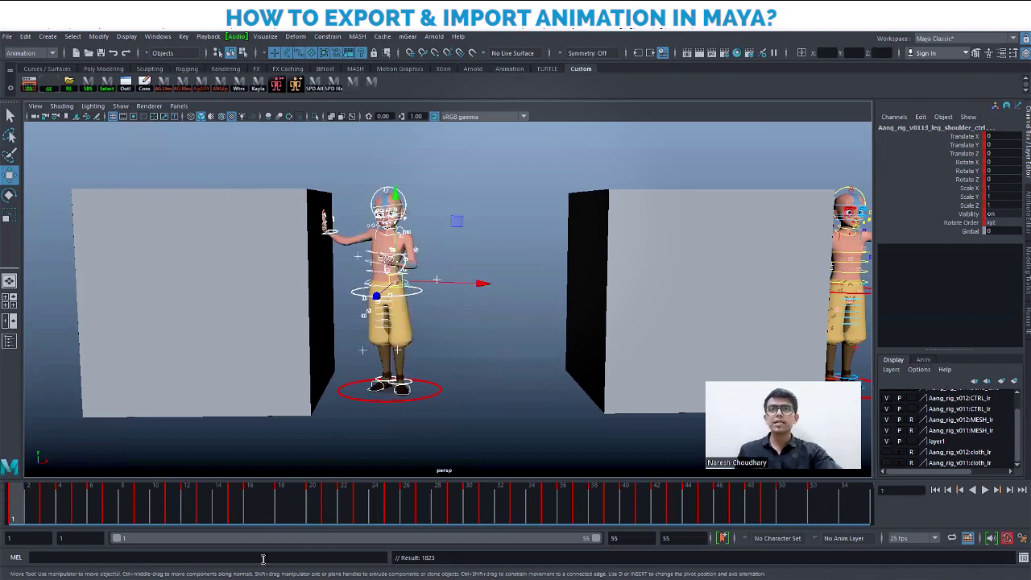
left_click(560, 335)
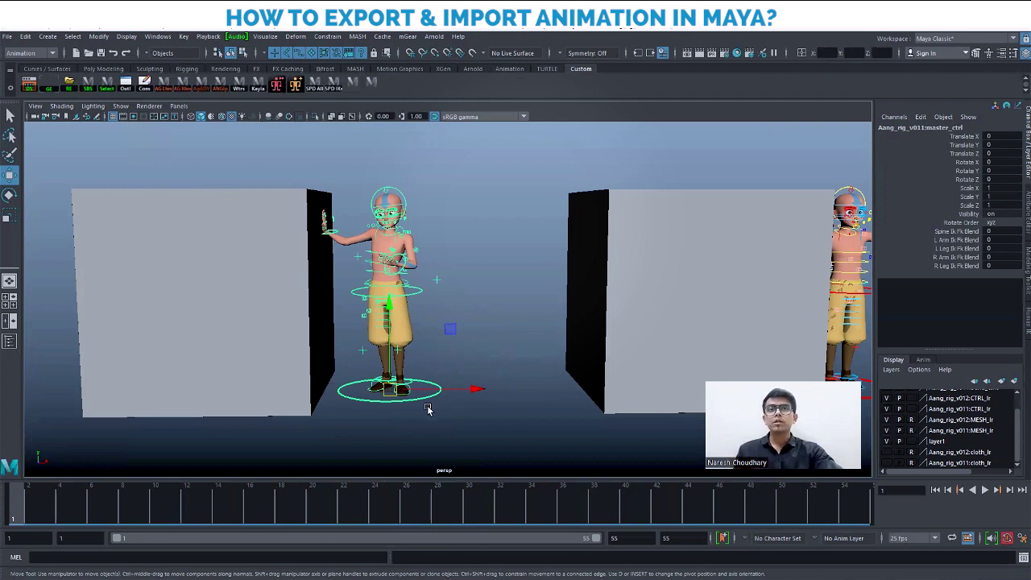
Step: Set Export Selection options to animExport with hierarchy Below, all keyable channels and time range All
left_click(8, 38)
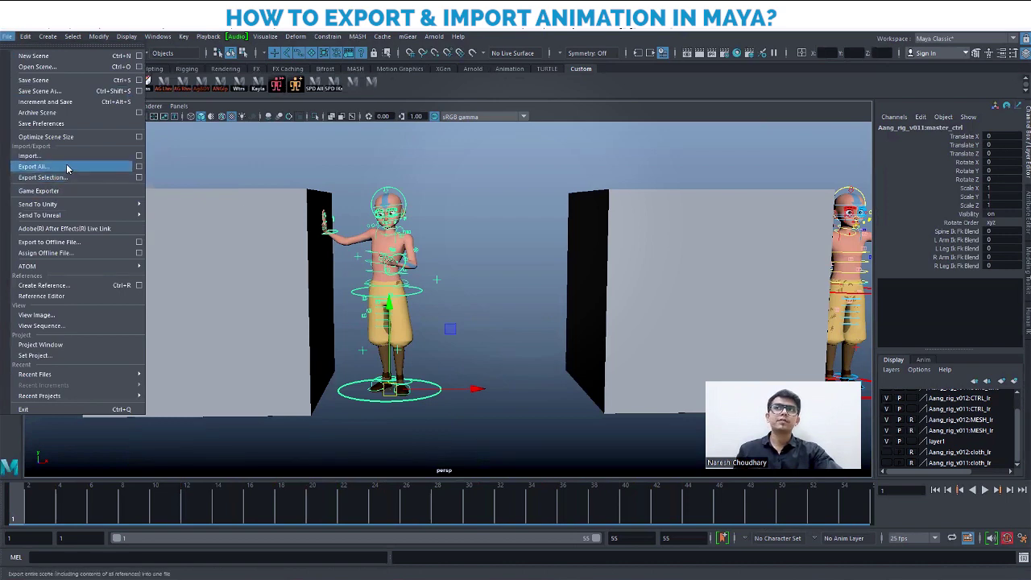
left_click(139, 179)
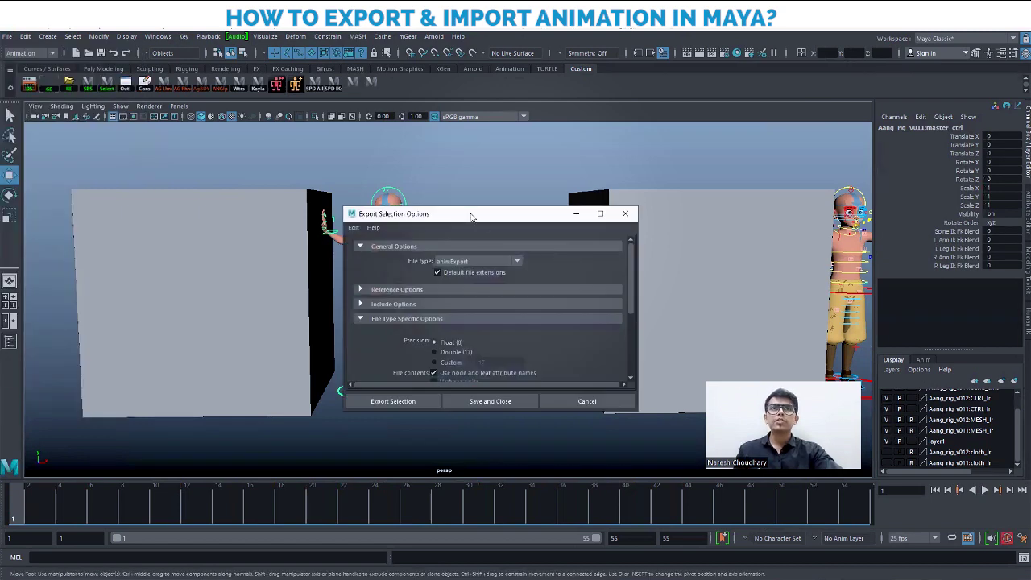
left_click_drag(472, 217, 442, 136)
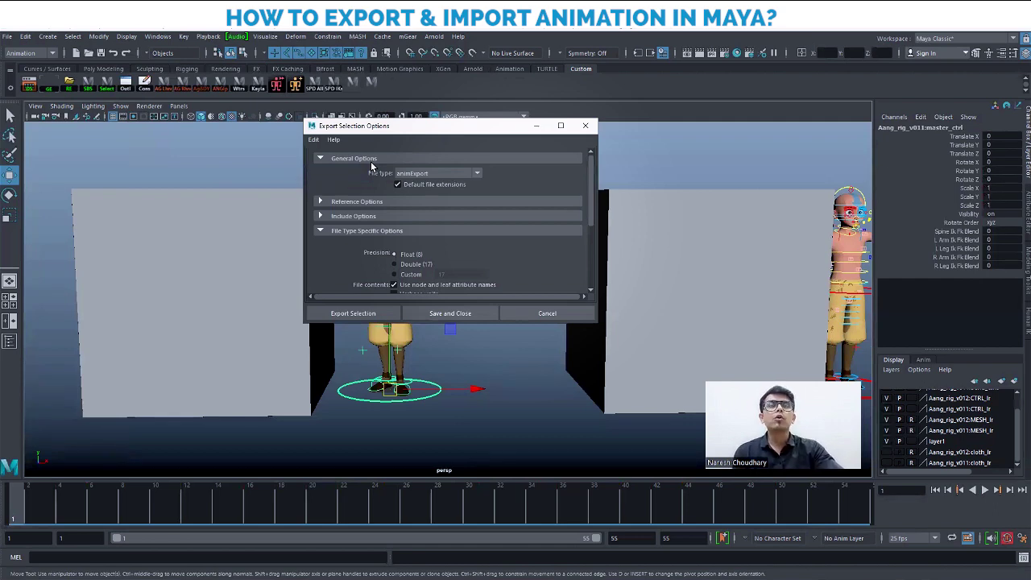
left_click(476, 175)
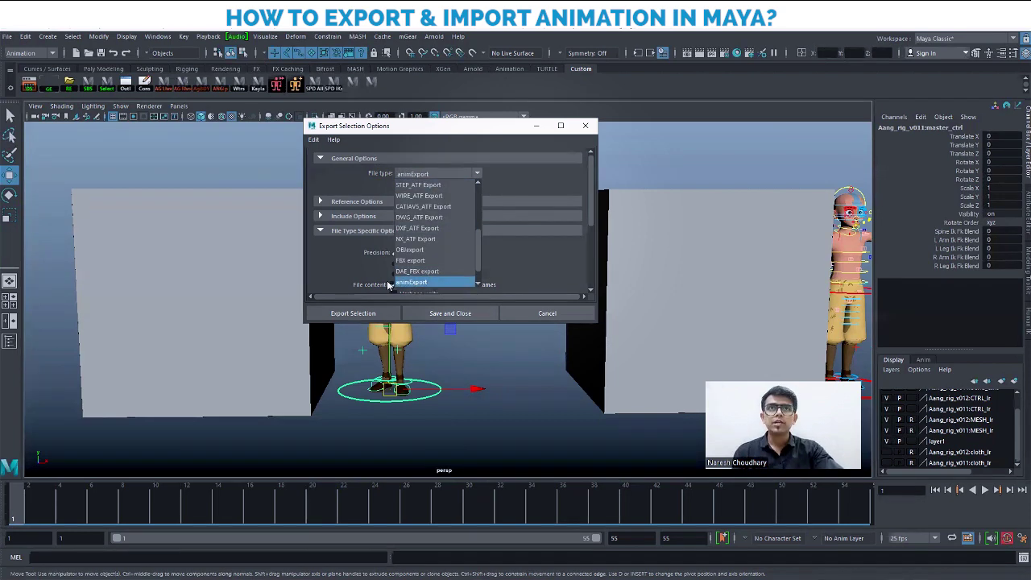
scroll(434, 277, "down", 1)
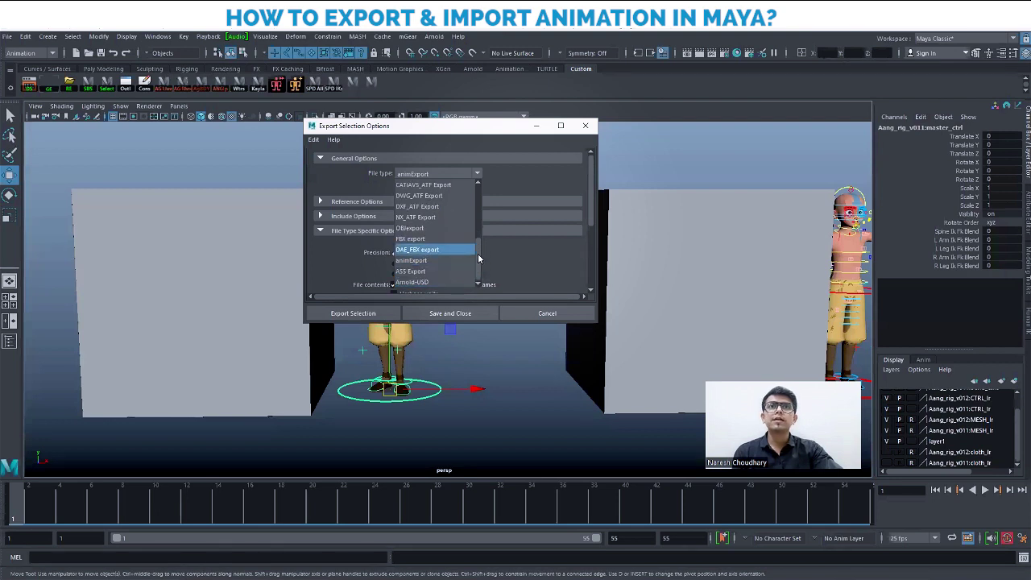
left_click(412, 263)
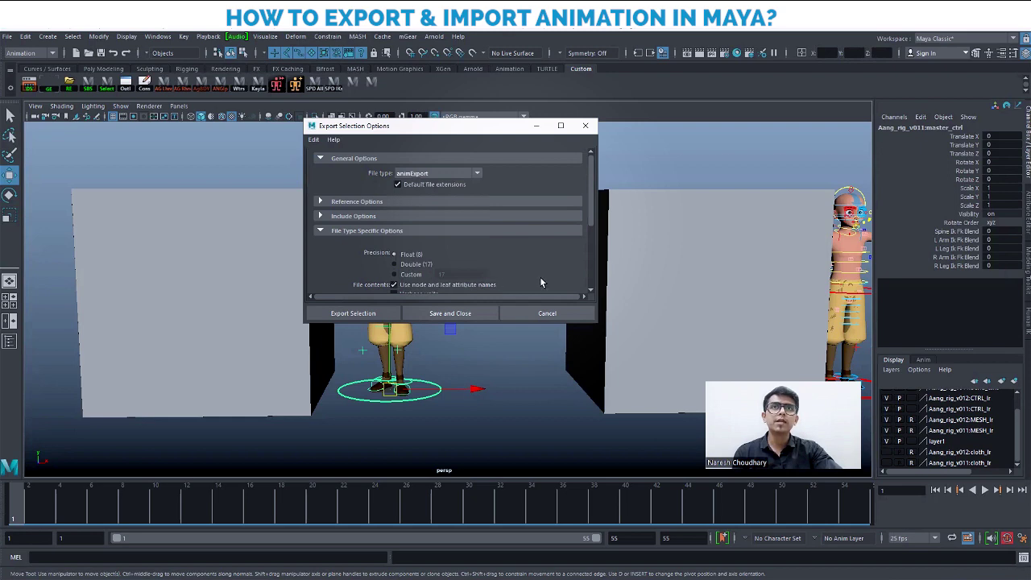
left_click_drag(590, 208, 592, 244)
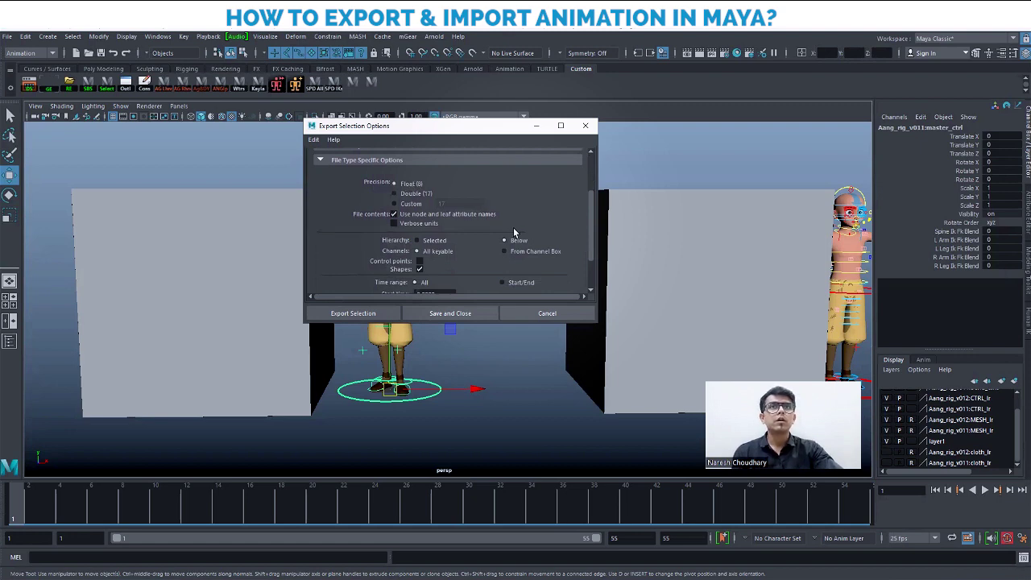
left_click_drag(593, 222, 591, 233)
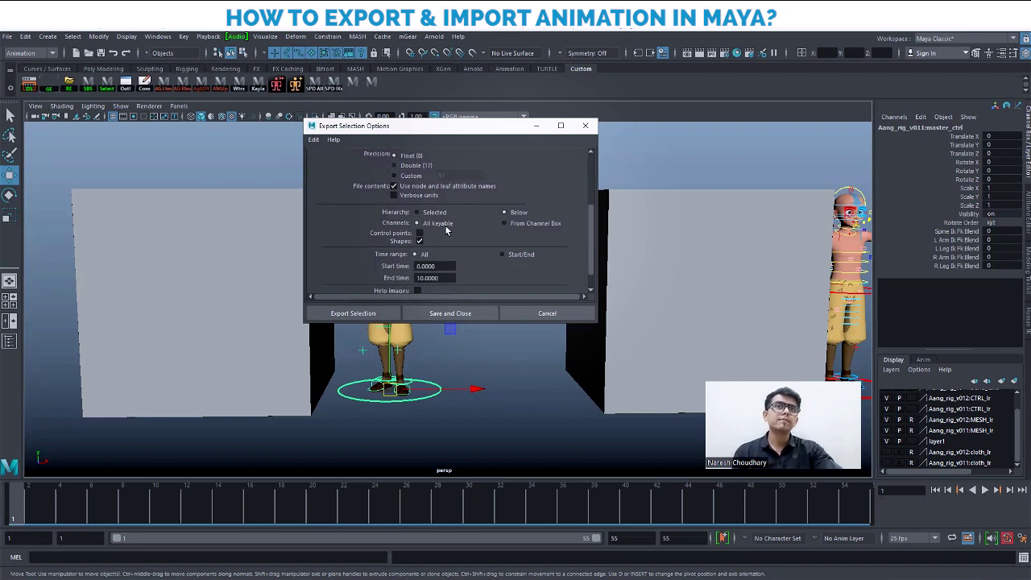
left_click_drag(491, 132, 639, 145)
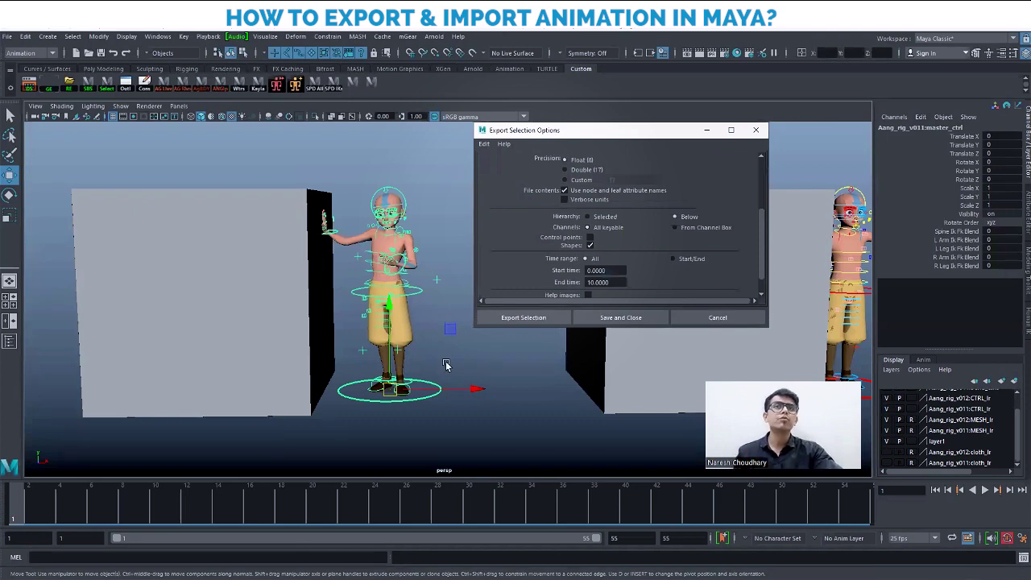
left_click(428, 401)
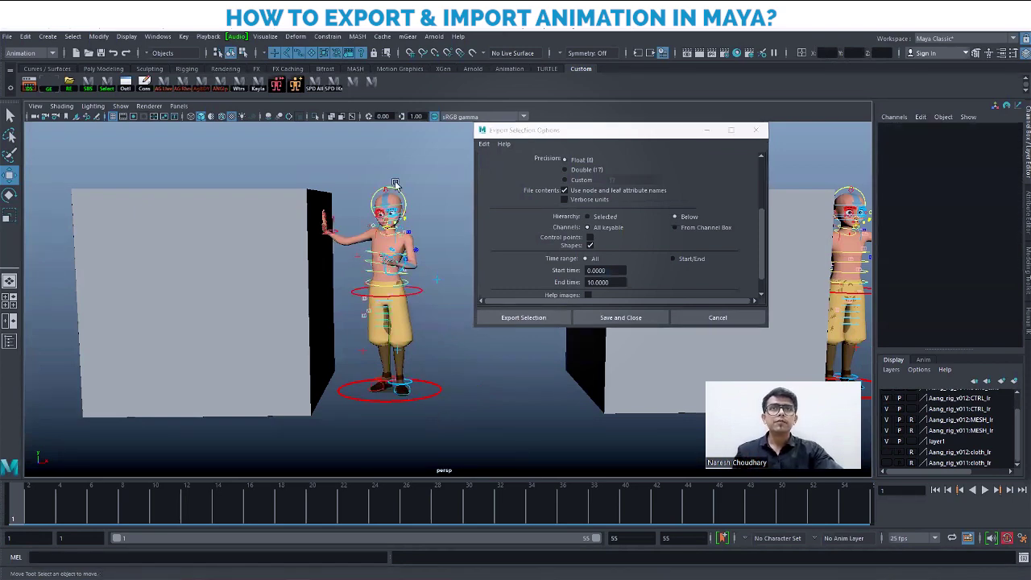
scroll(270, 278, "up", 5)
left_click_drag(248, 253, 339, 427, "alt")
mouse_move(346, 351)
left_mouse_down("alt")
mouse_move(323, 341)
mouse_move(349, 358)
left_mouse_up("alt")
left_click_drag(391, 248, 397, 408, "alt")
left_click_drag(374, 248, 370, 314, "alt")
left_click(370, 313)
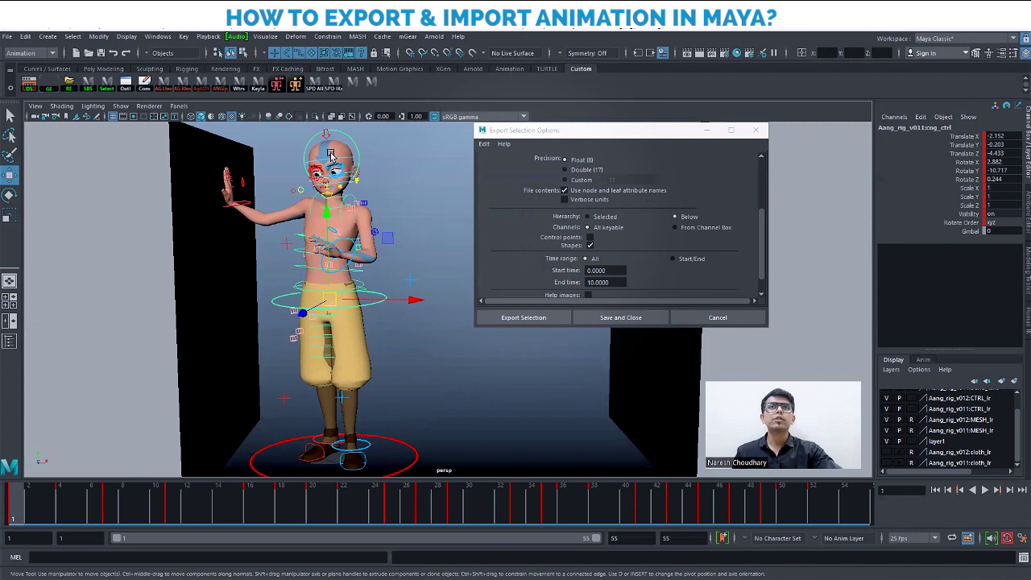
middle_click_drag(334, 294, 344, 233, "alt")
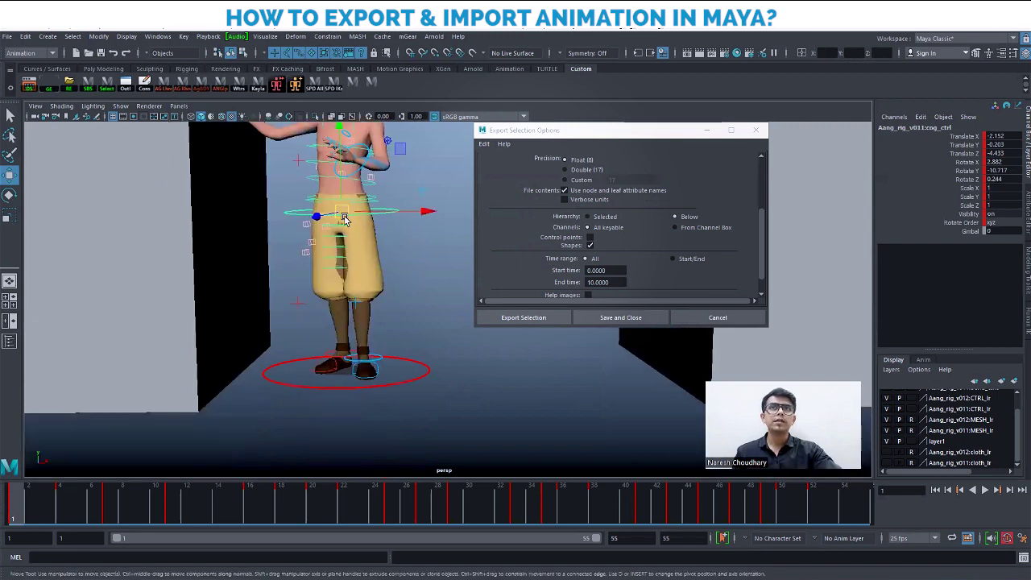
middle_click_drag(353, 349, 365, 332, "alt")
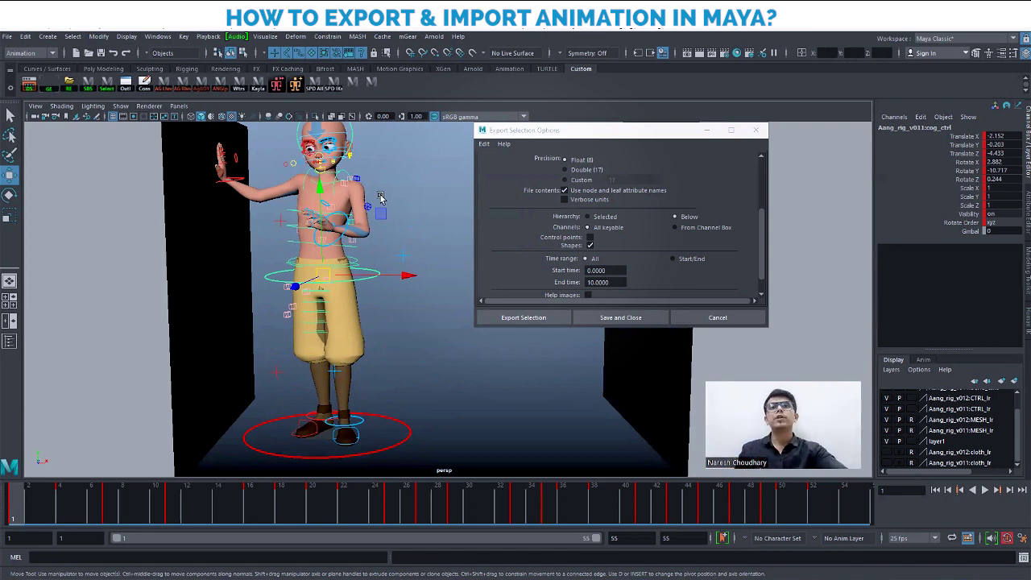
left_click(364, 250)
left_click(274, 278)
key("e")
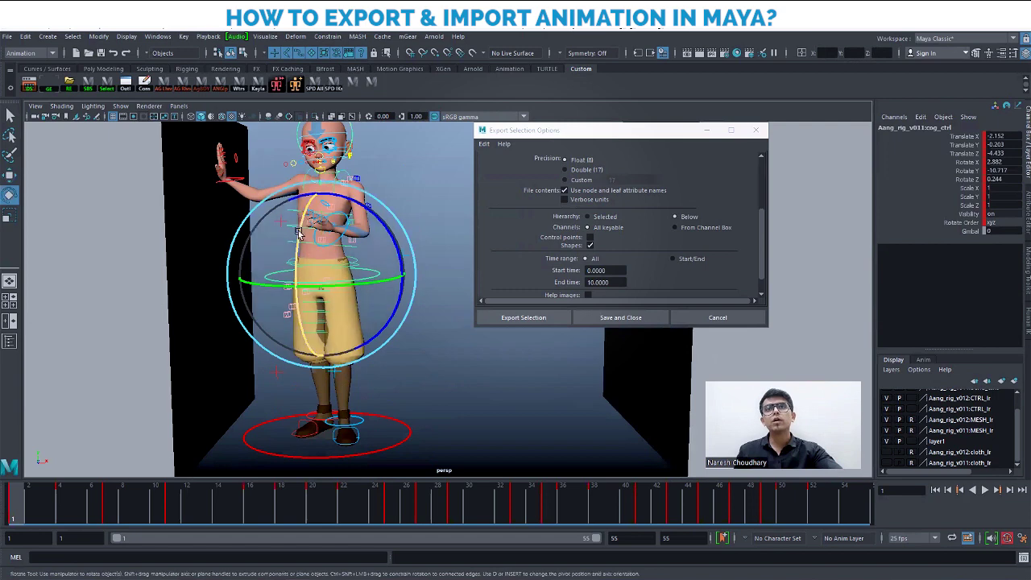
left_click_drag(296, 238, 292, 269)
key("ctrl+z")
key("w")
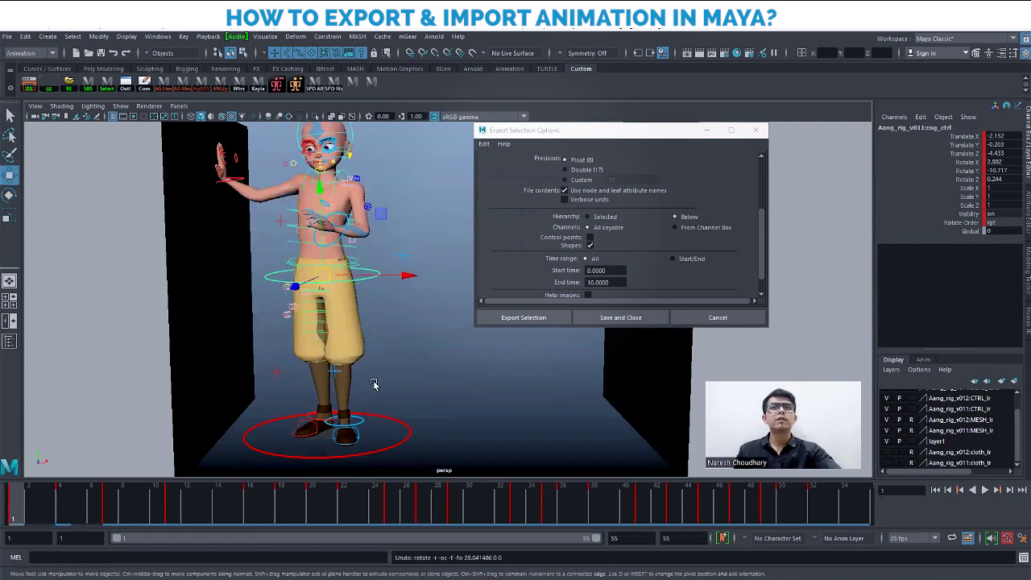
left_click(354, 424)
left_click_drag(354, 424, 283, 429)
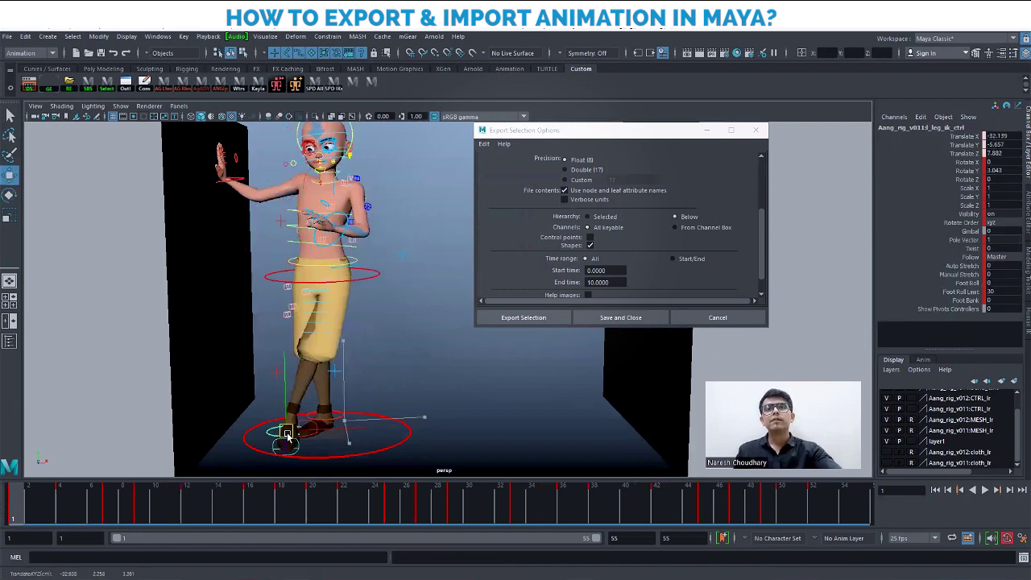
key("ctrl+z")
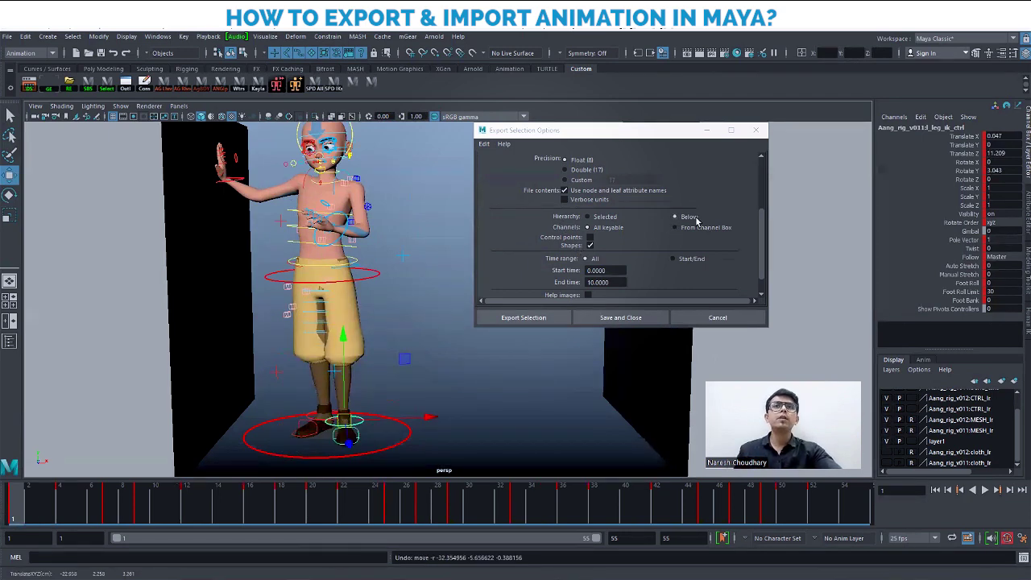
left_click(459, 372)
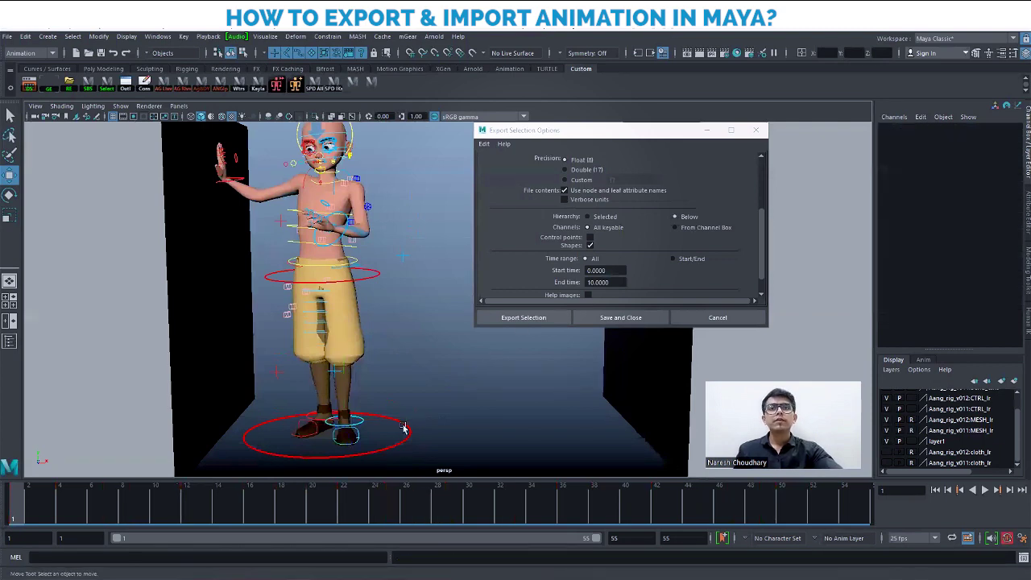
left_click(405, 426)
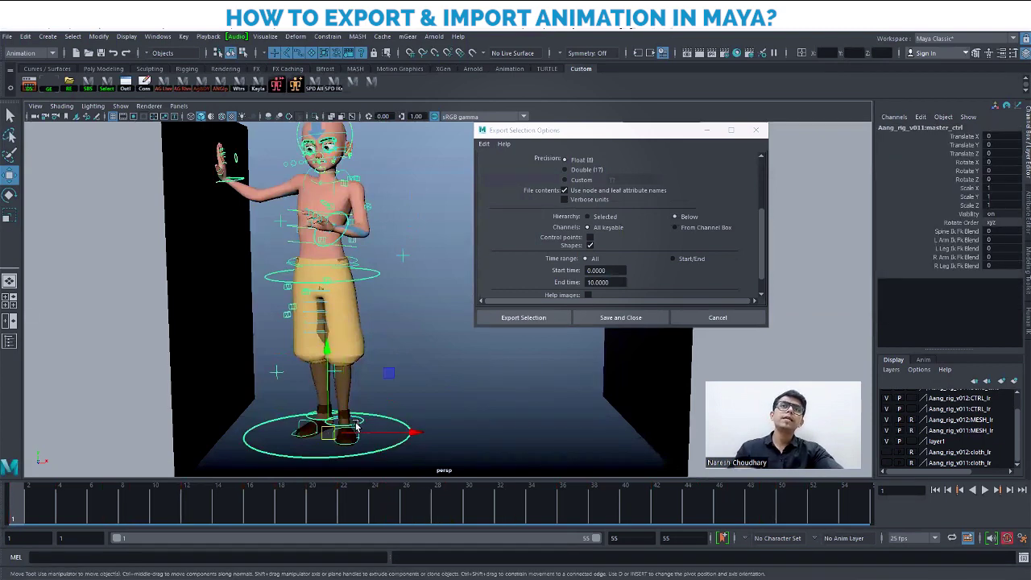
left_click(416, 425)
left_click(397, 421)
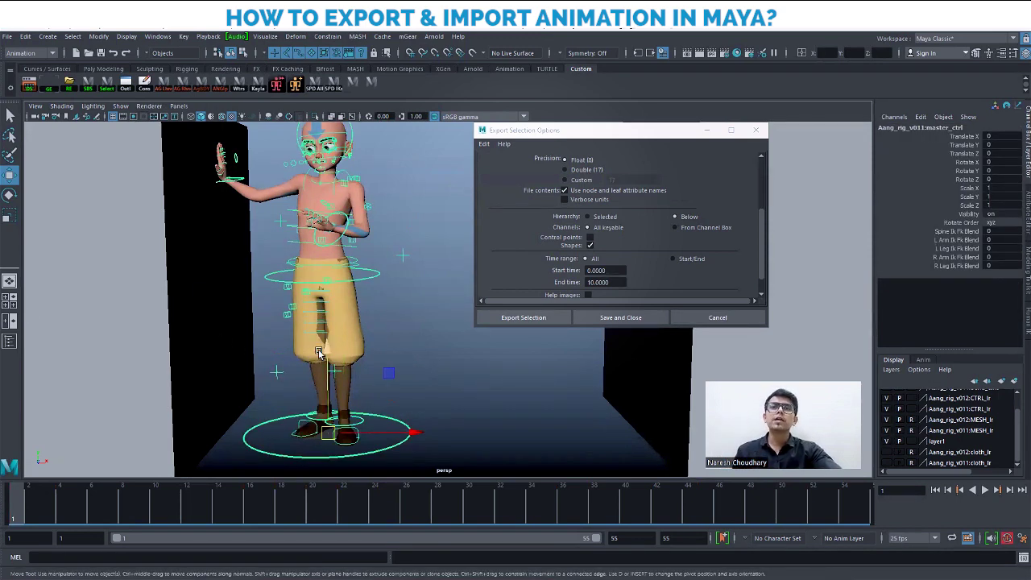
left_click(404, 418)
left_click(397, 421)
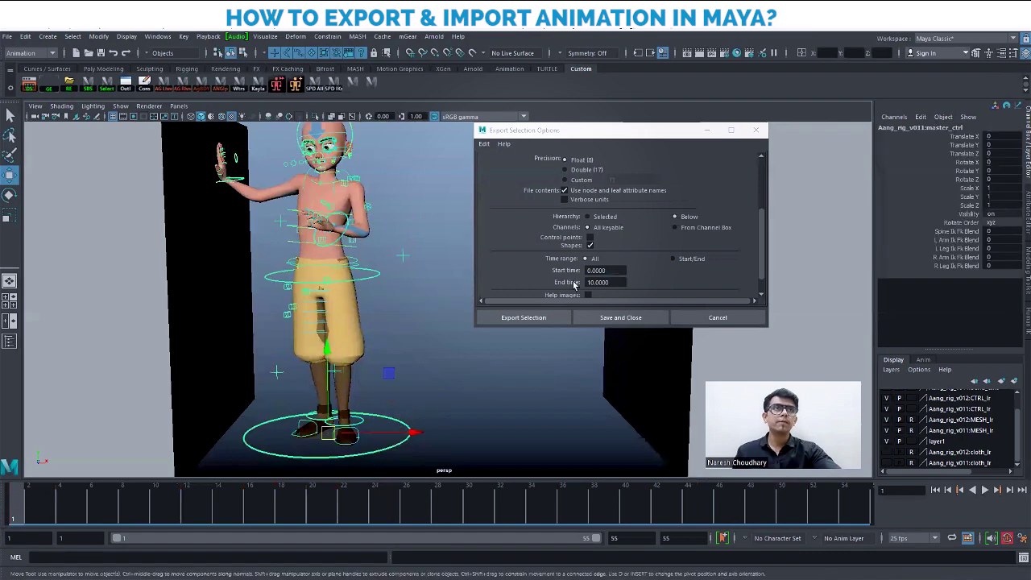
left_click(416, 403)
left_click(400, 422)
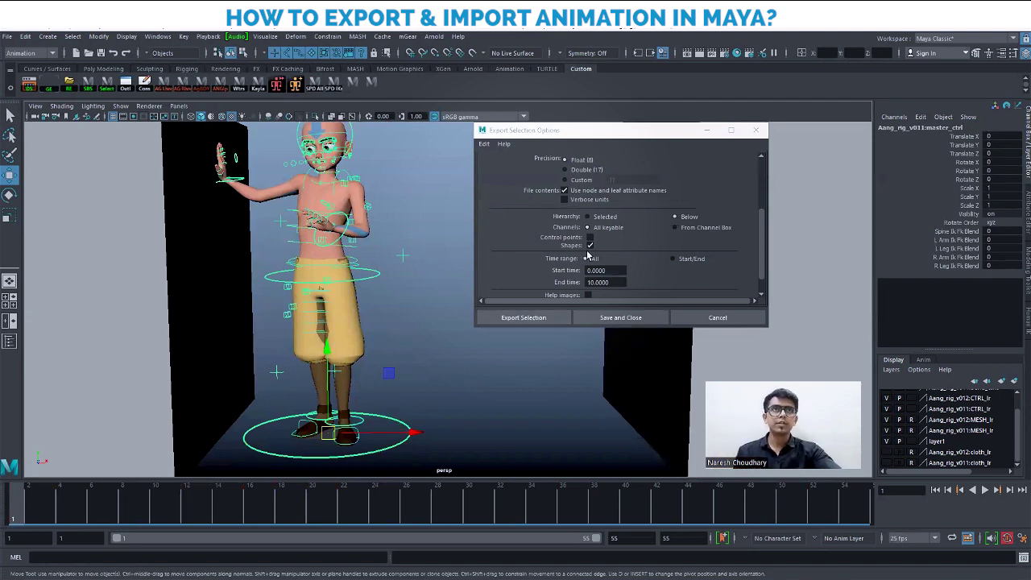
left_click(640, 137)
left_click_drag(640, 137, 587, 147)
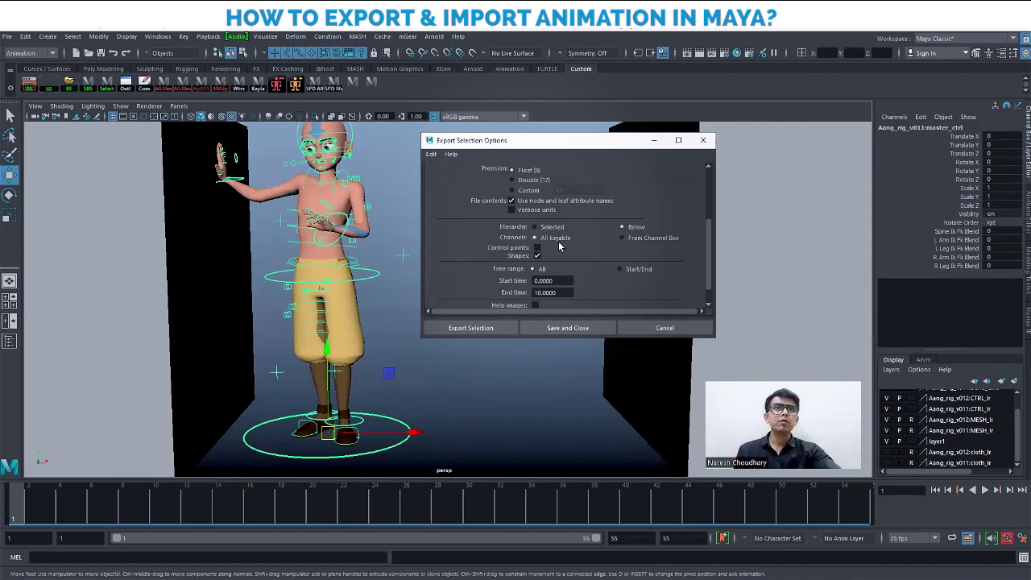
Step: Check the Keys export method, then select all rig controls with the custom shelf button
scroll(713, 237, "down", 1)
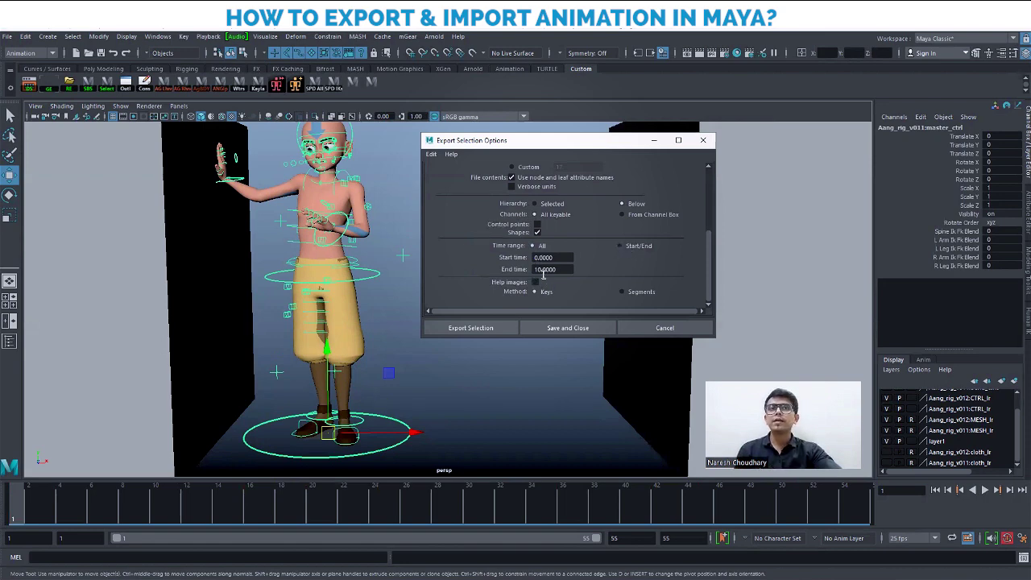
left_click(202, 84)
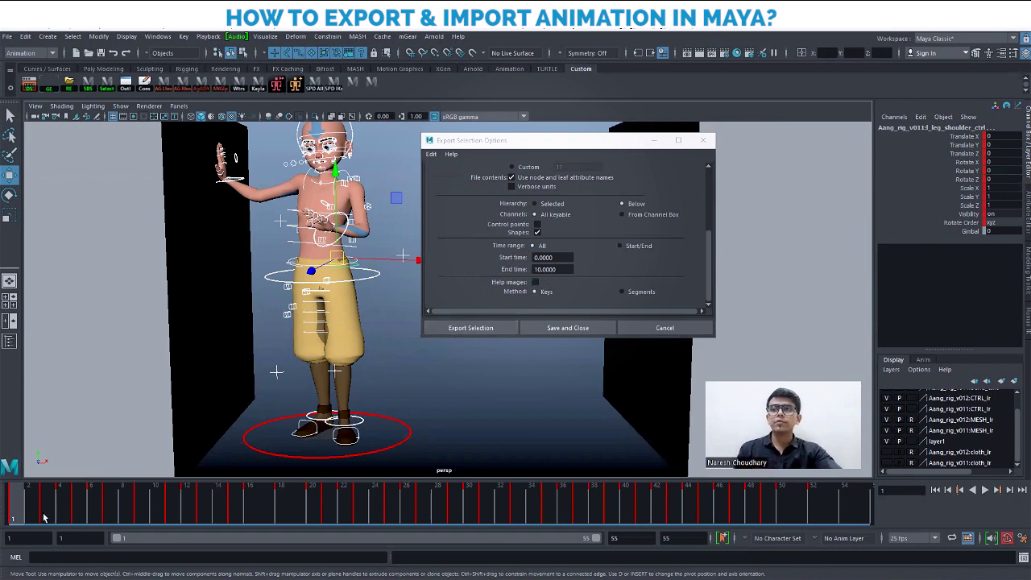
Step: Play the wall-lean animation, stop back at frame 1, and scrub forward to frame 16
key("alt+v")
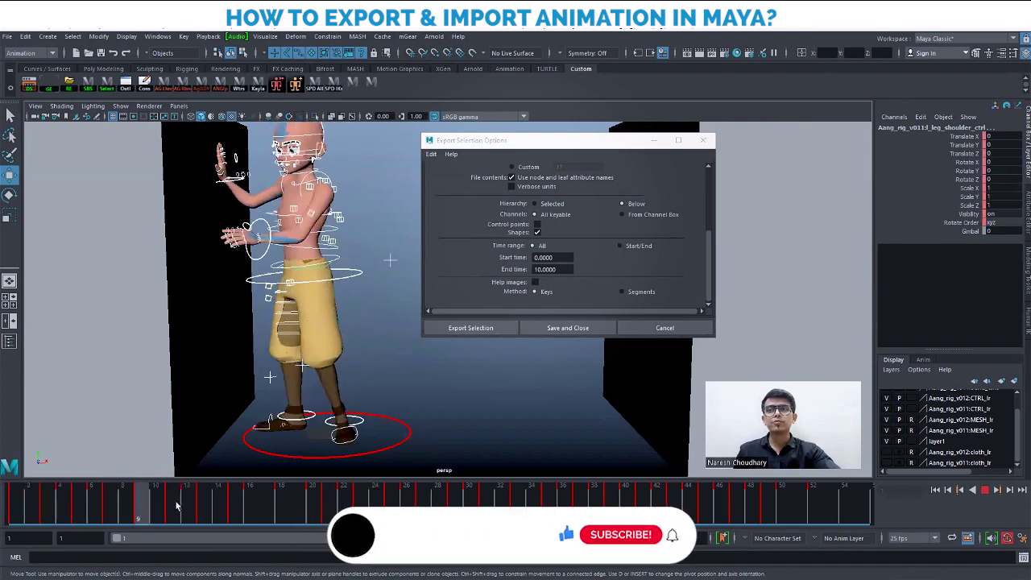
left_click_drag(205, 506, 75, 528)
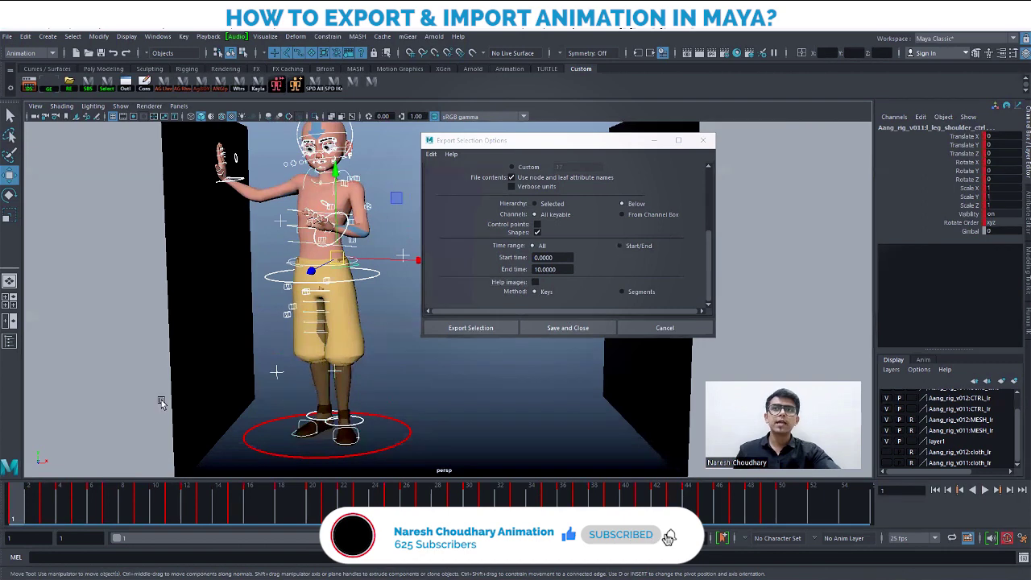
left_click_drag(13, 518, 250, 517)
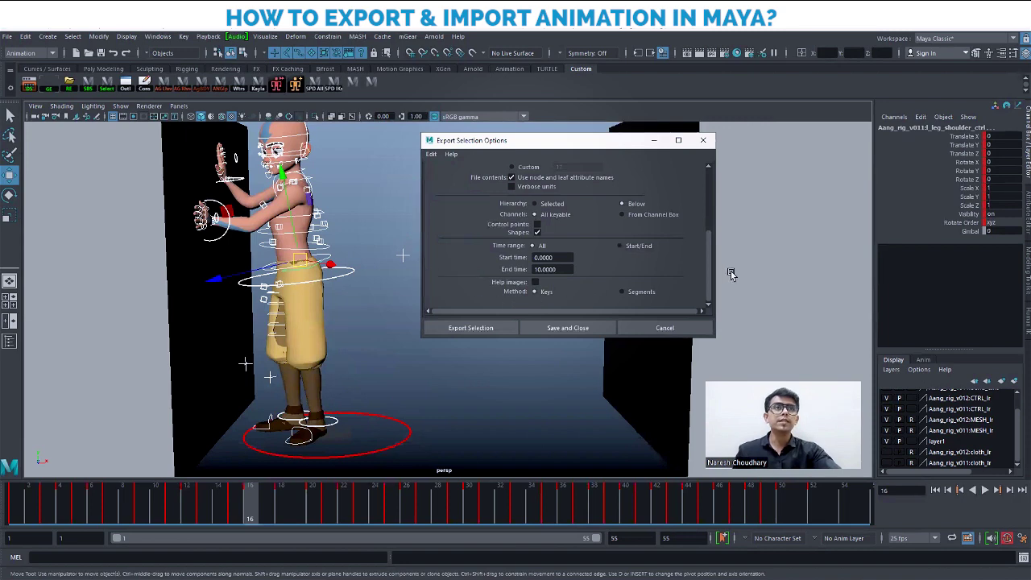
Step: Export the selected controls to the existing EXPORT TEST.anim in the scenes folder, confirming replace
left_click_drag(707, 266, 708, 248)
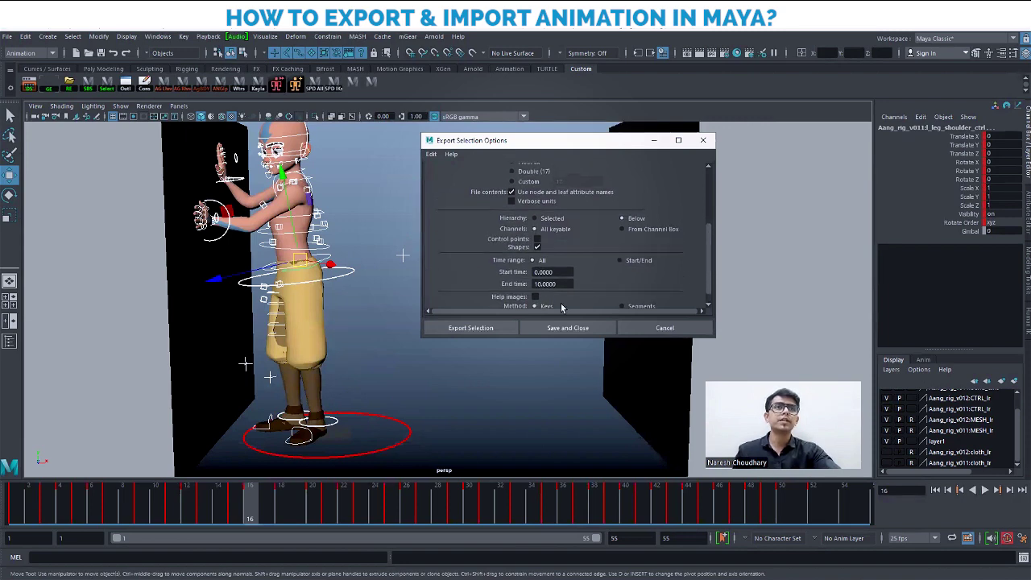
scroll(707, 244, "down", 1)
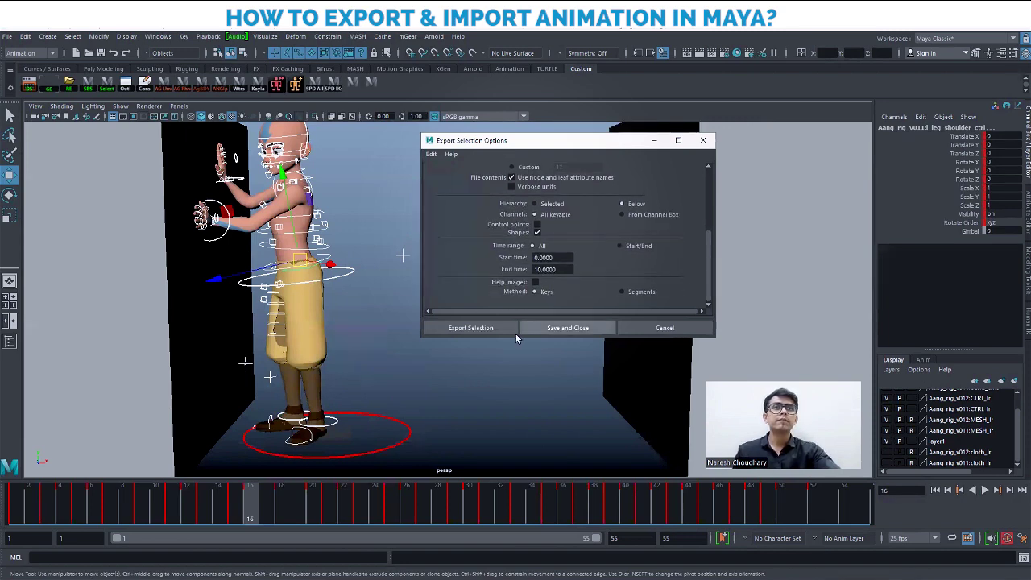
left_click(455, 327)
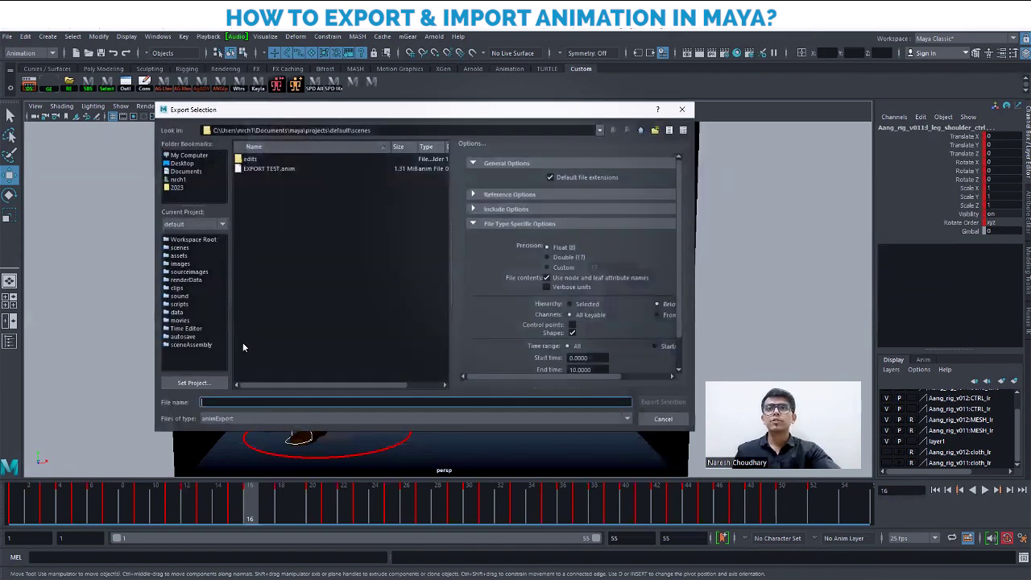
left_click(274, 169)
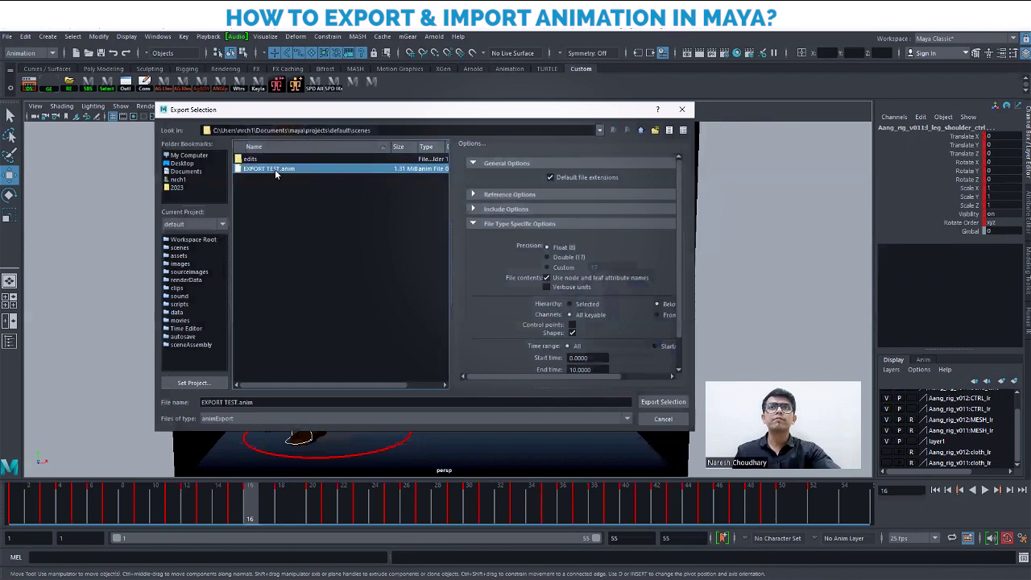
left_click(660, 402)
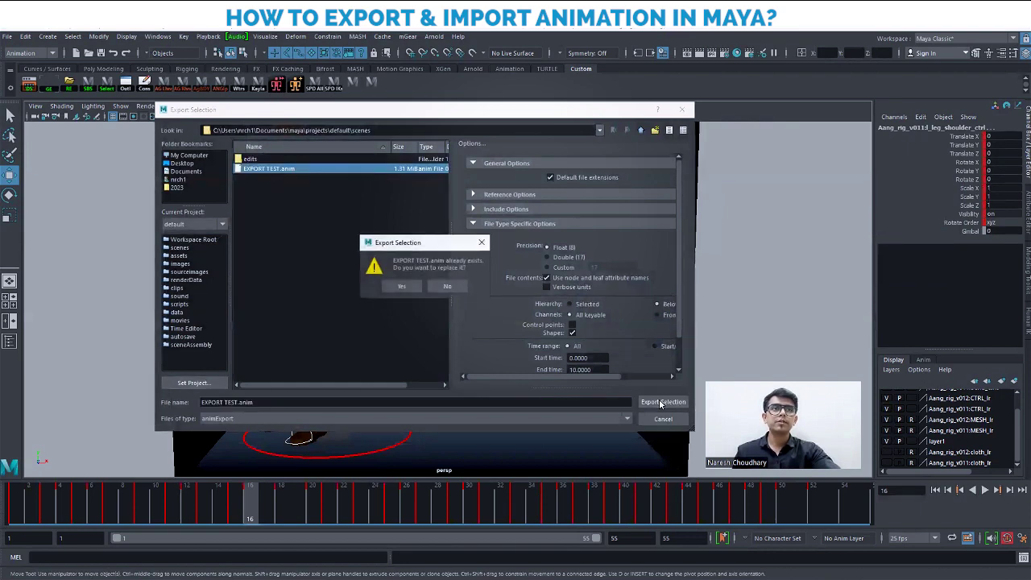
left_click(402, 287)
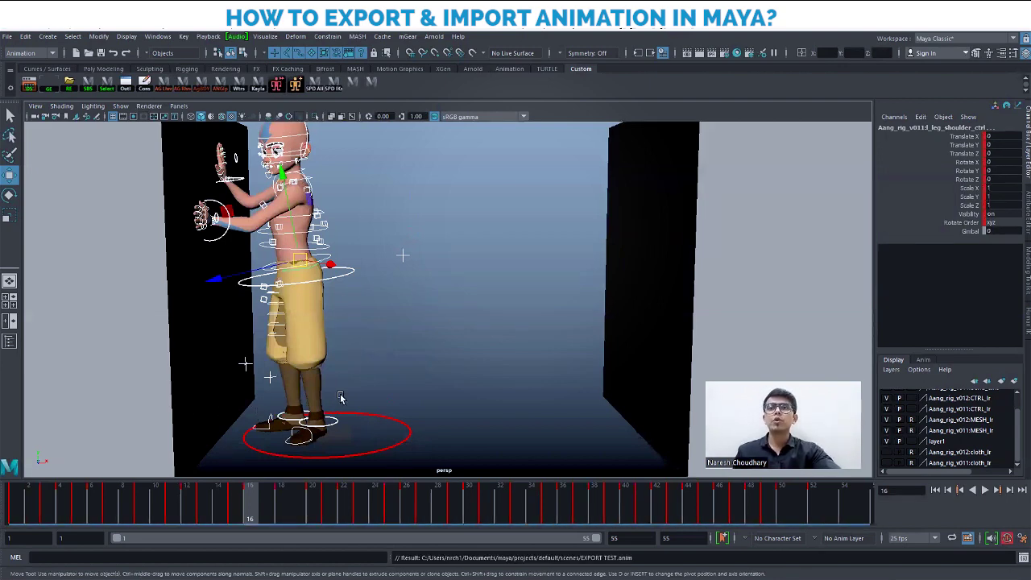
Step: Pull the view back and select the rig's master control
left_click(369, 344)
right_click_drag(499, 409, 392, 376, "alt")
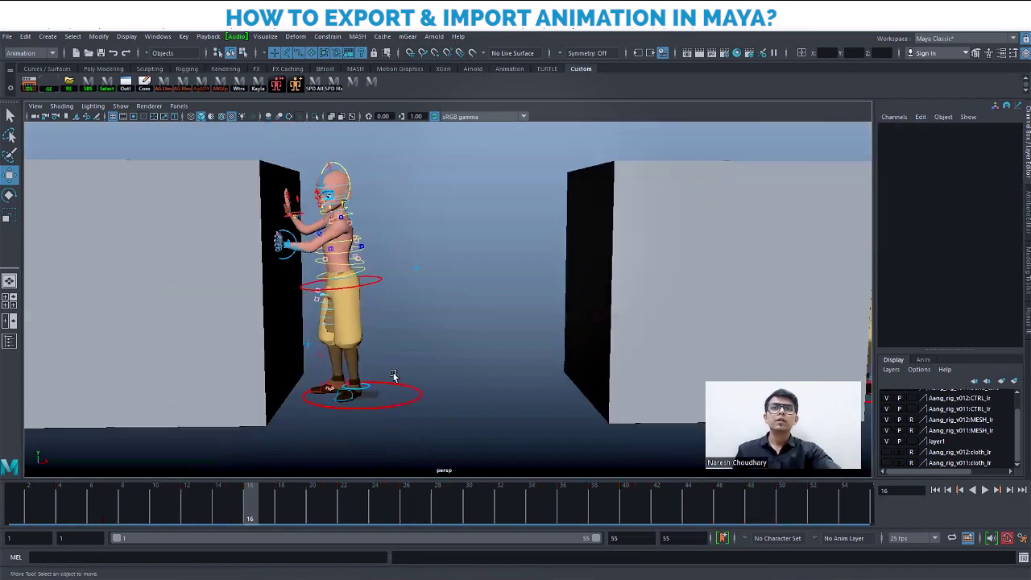
left_click(407, 392)
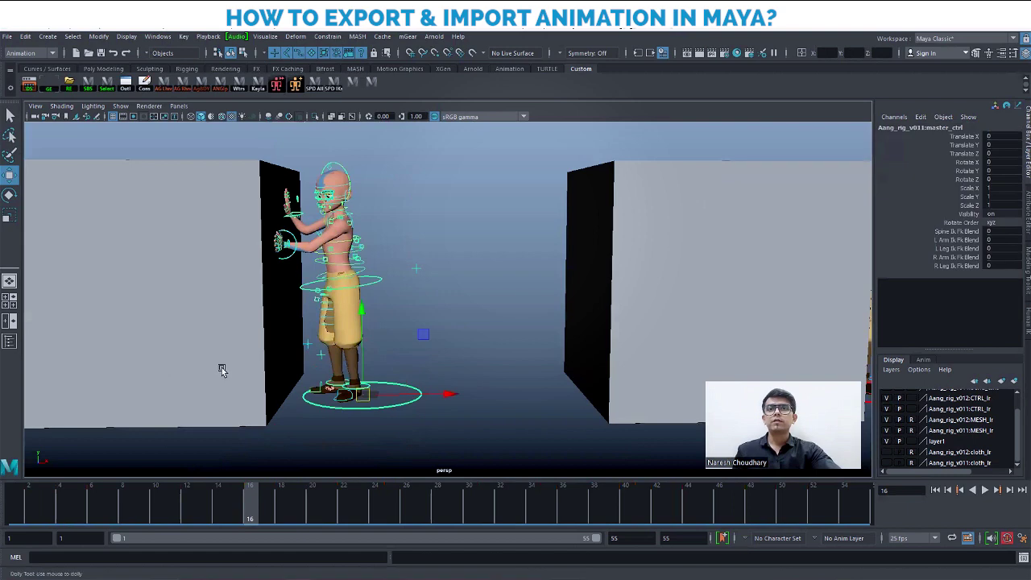
scroll(223, 370, "up", 3)
left_click(7, 36)
mouse_move(23, 215)
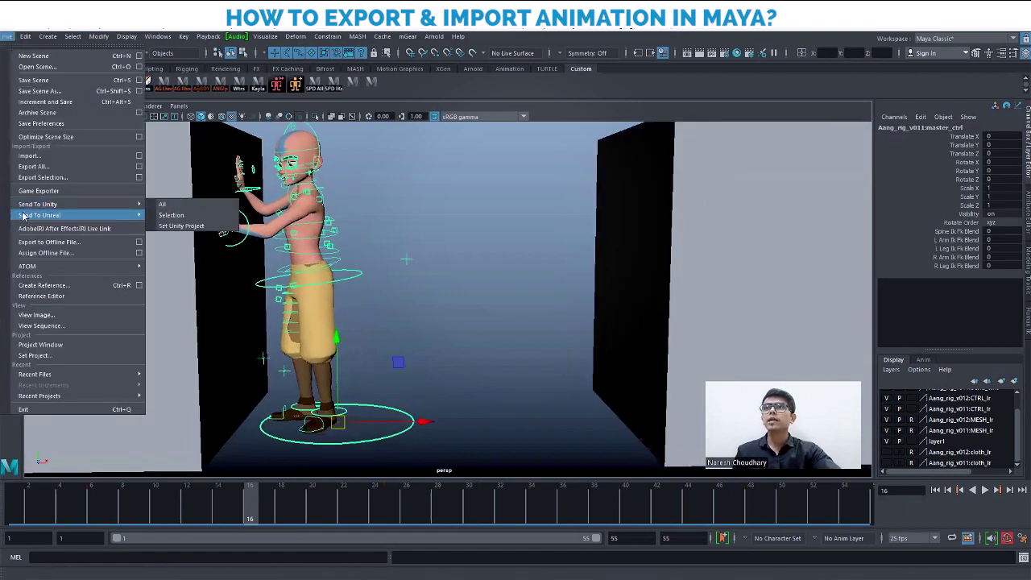
left_click(385, 396)
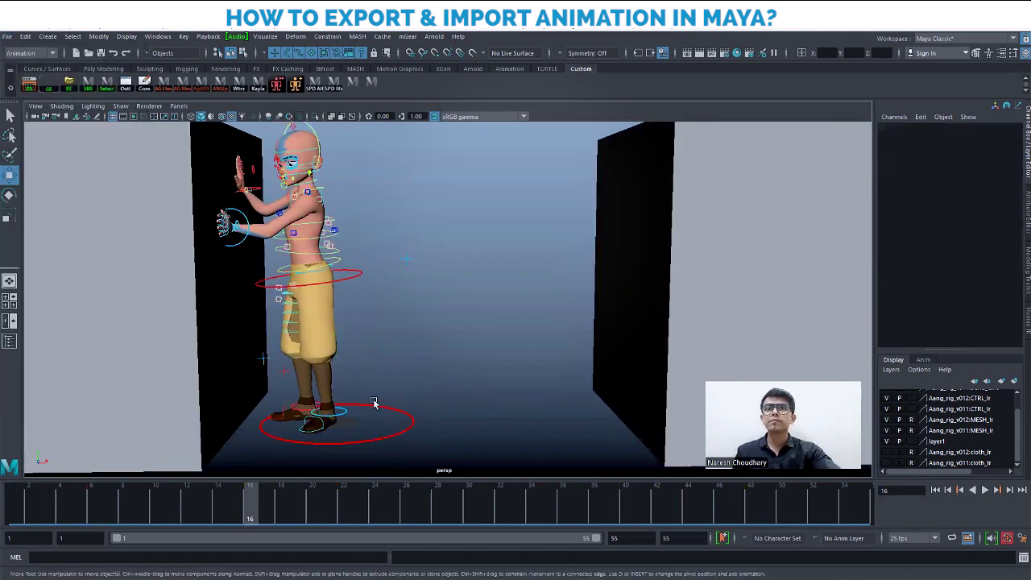
left_click(382, 410)
Step: Export the master control's animation to EXPORT TEST.anim, confirming the overwrite
left_click(7, 36)
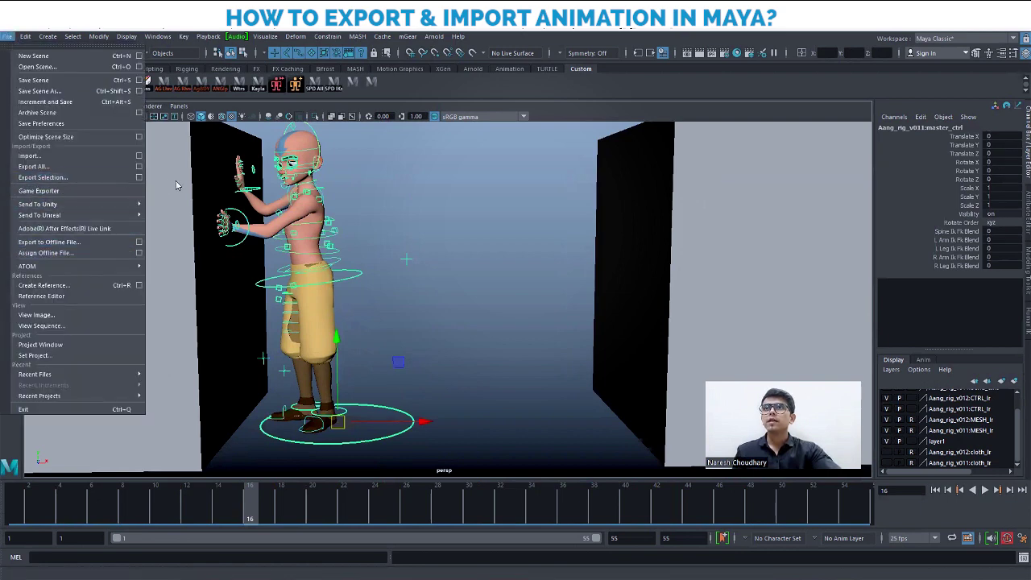
left_click(138, 177)
scroll(475, 252, "down", 3)
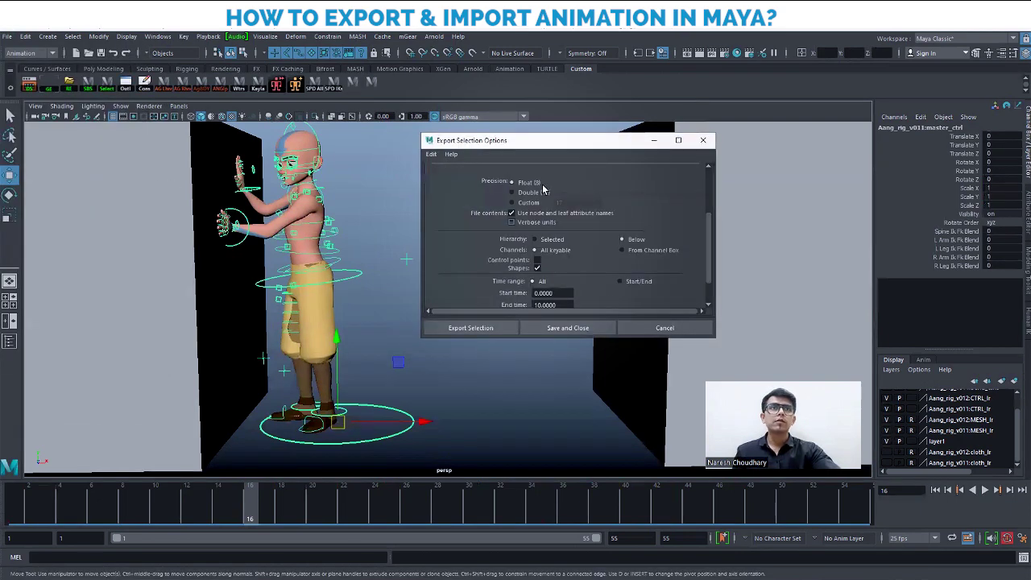
scroll(527, 211, "down", 2)
left_click(464, 328)
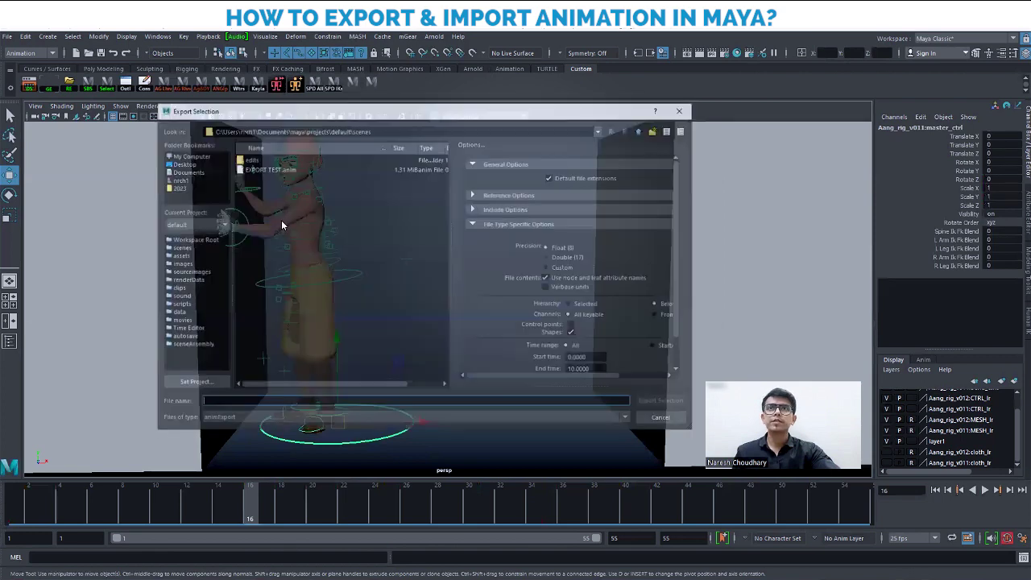
left_click(255, 168)
left_click(662, 401)
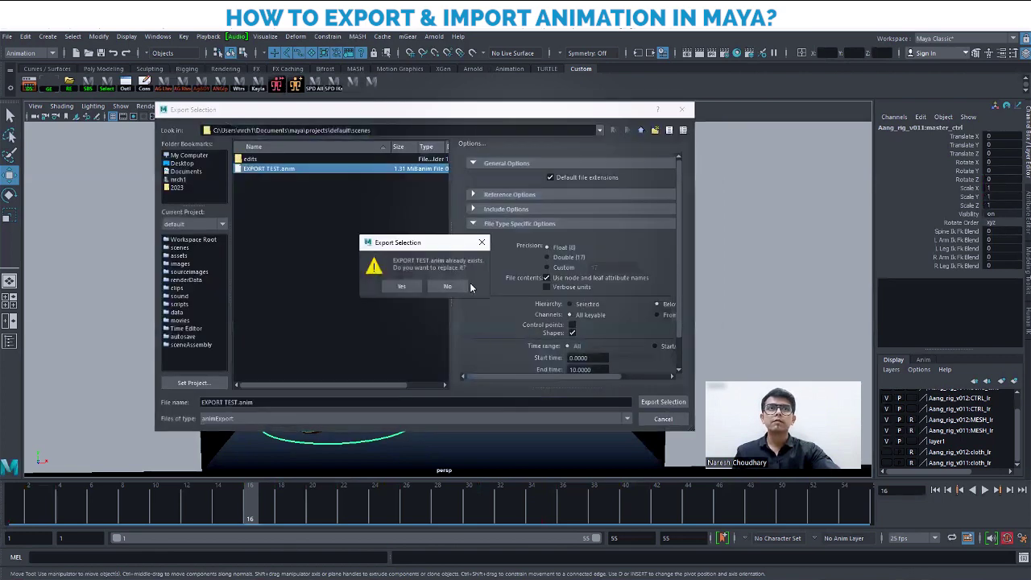
left_click(407, 287)
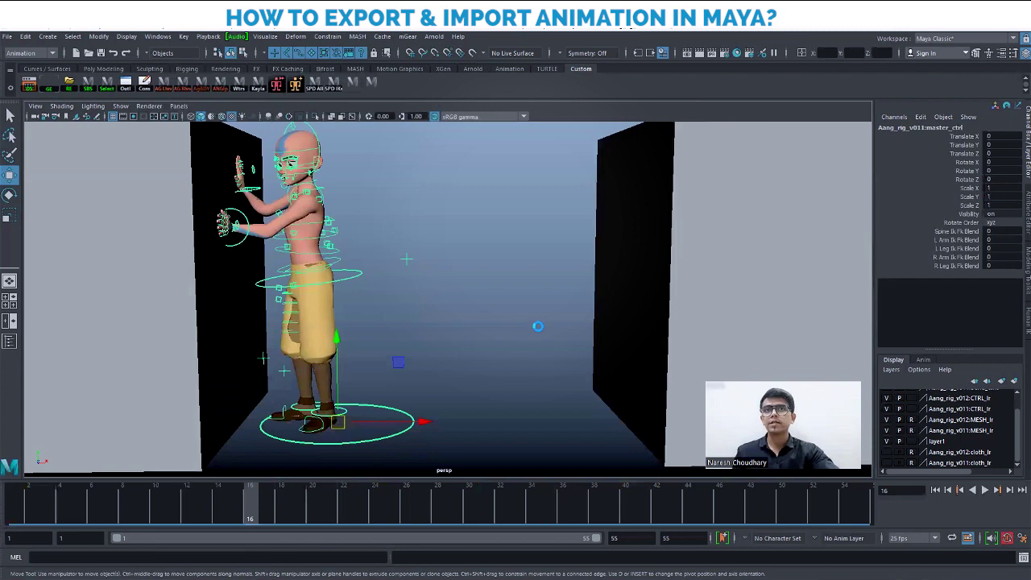
Step: Orbit the view over to the T-posed second character
scroll(426, 321, "down", 5)
middle_click_drag(426, 320, 364, 321, "alt")
left_click_drag(364, 322, 567, 345, "alt")
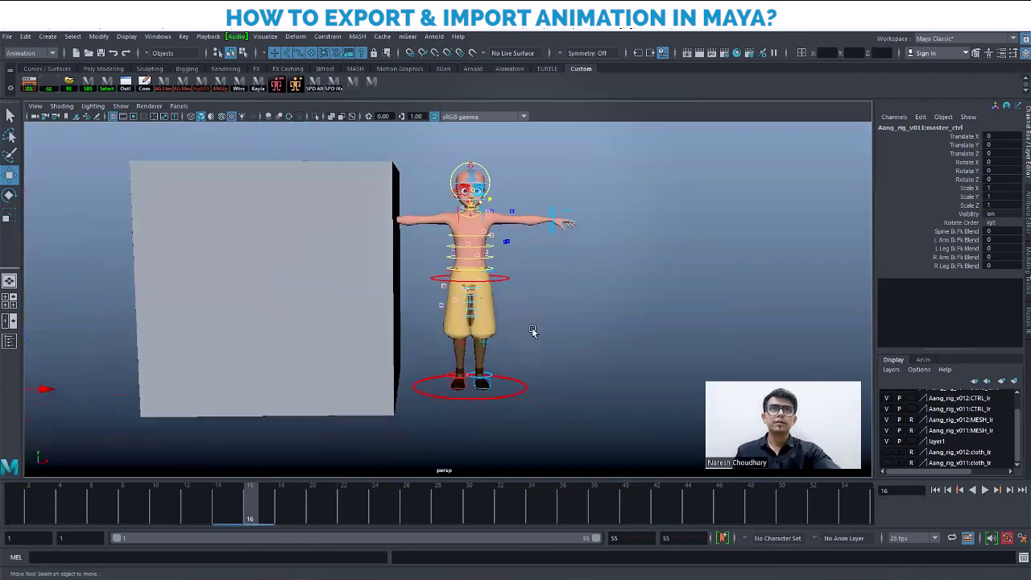
left_click(568, 345)
key("space")
key("space")
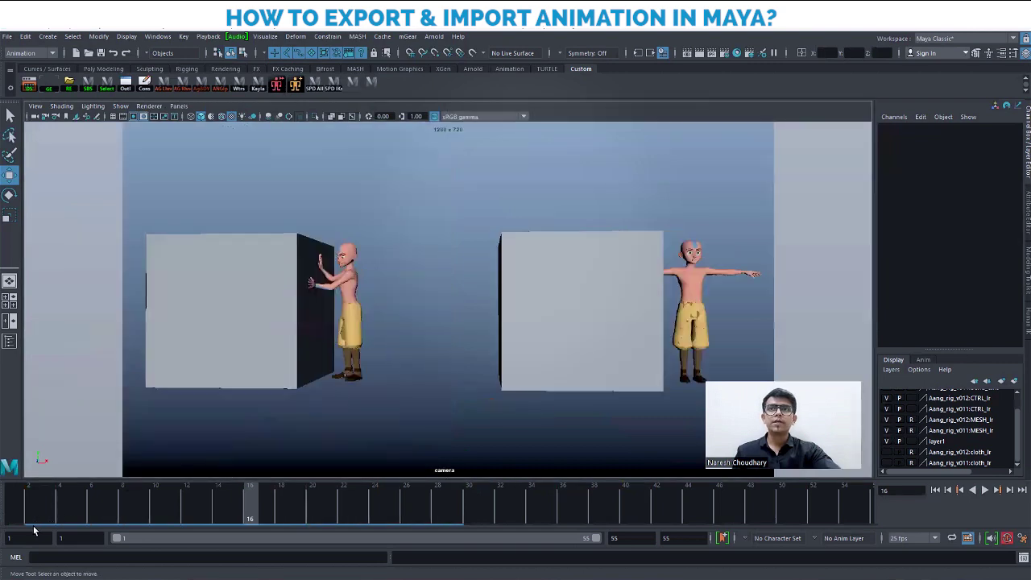
key("alt+v")
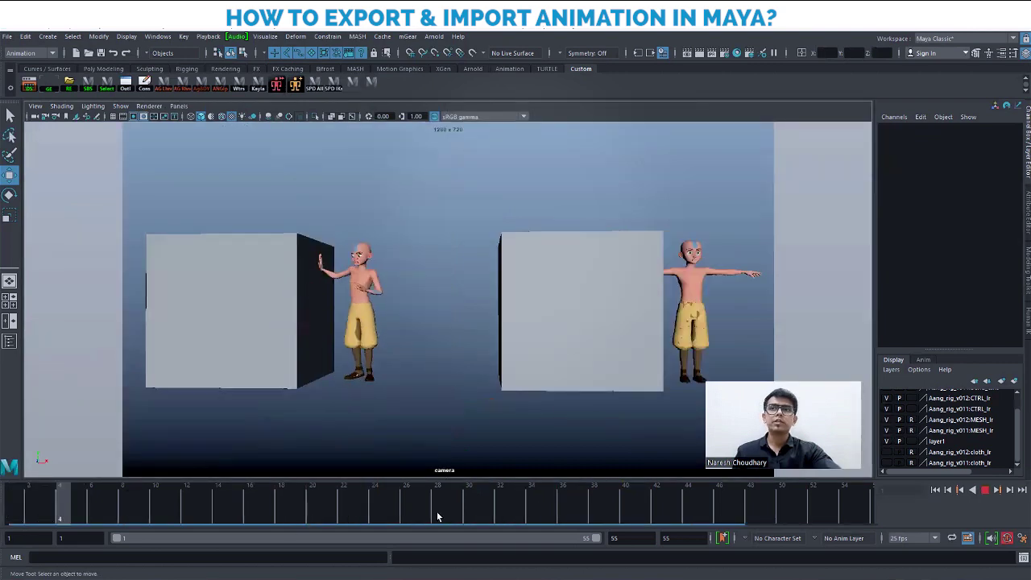
left_click(814, 487)
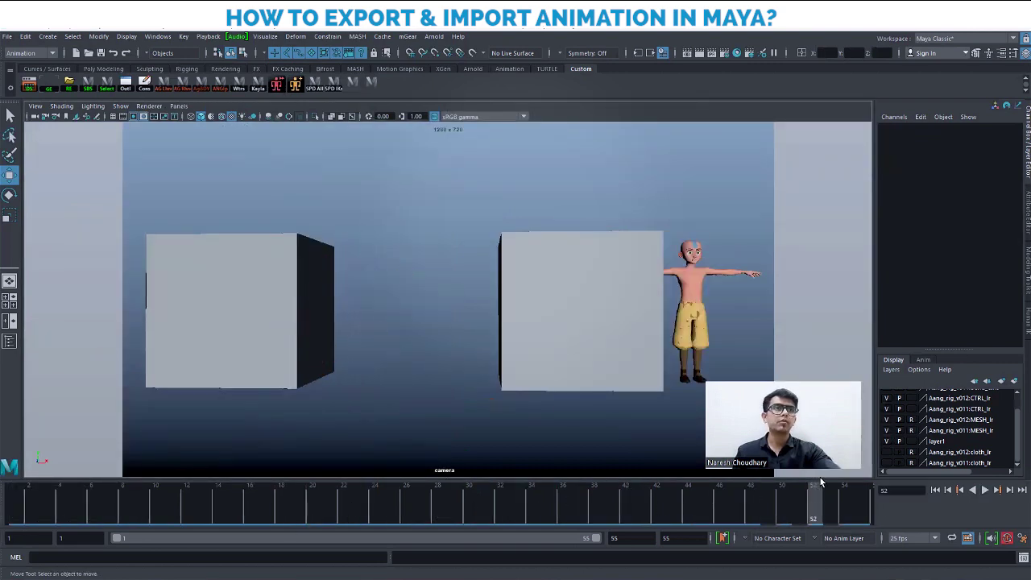
key("shift+alt+v")
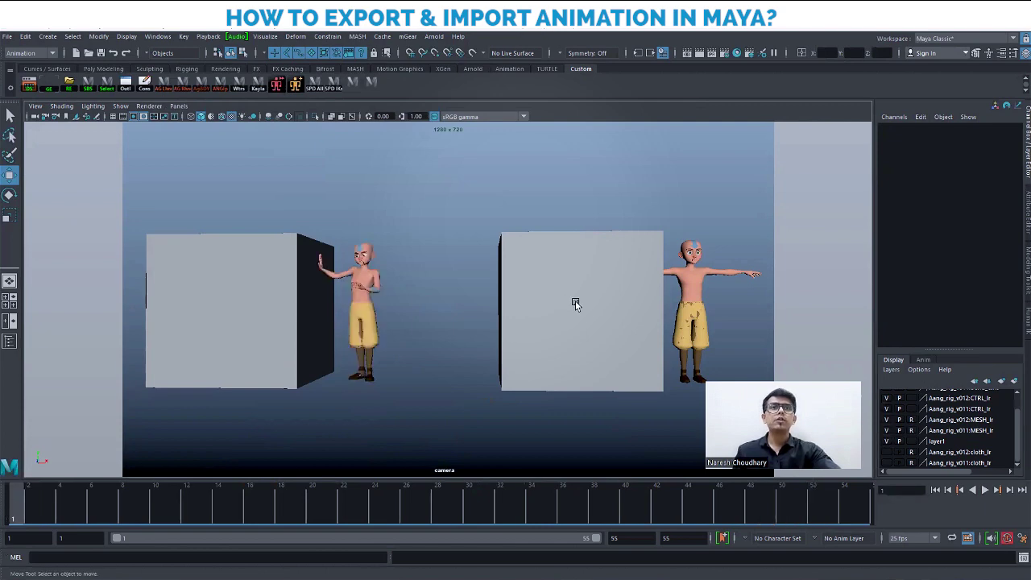
key("space")
key("space")
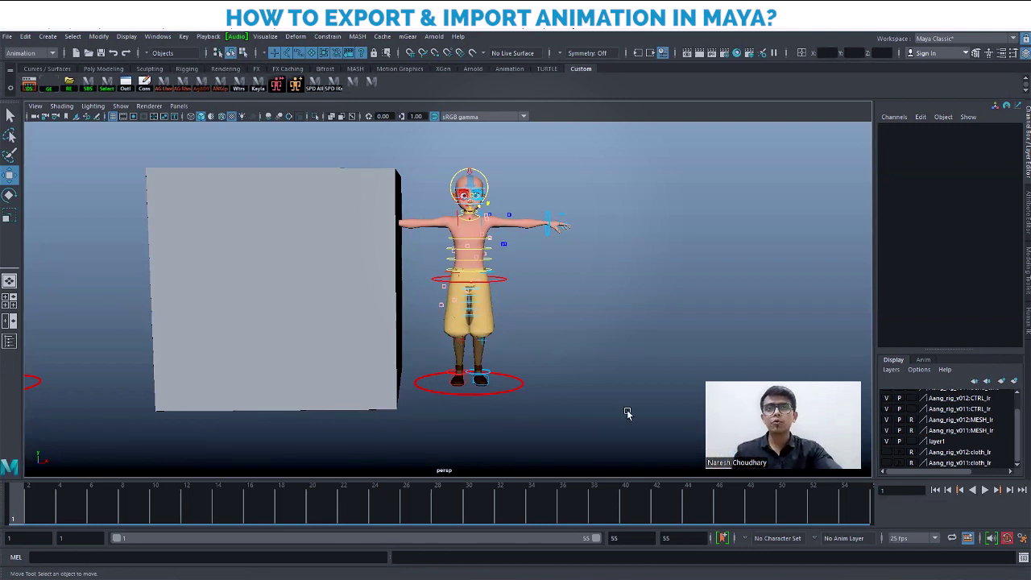
Step: Select the T-posed rig's master control with both characters framed, then play and stop the animation
left_click(509, 395)
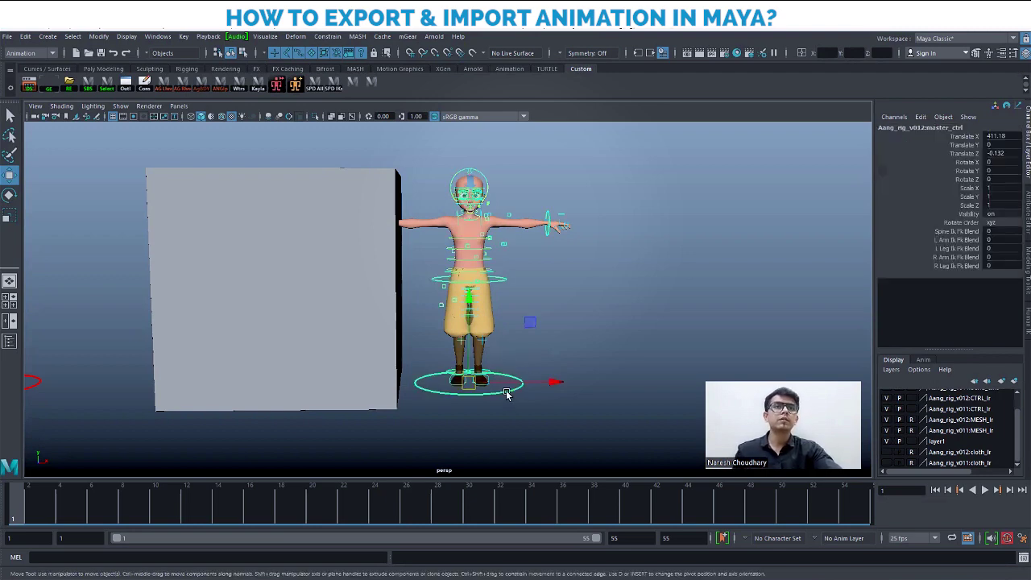
right_click_drag(628, 425, 542, 391, "alt")
left_click_drag(542, 390, 602, 382, "alt")
left_click(599, 407)
left_click(603, 383)
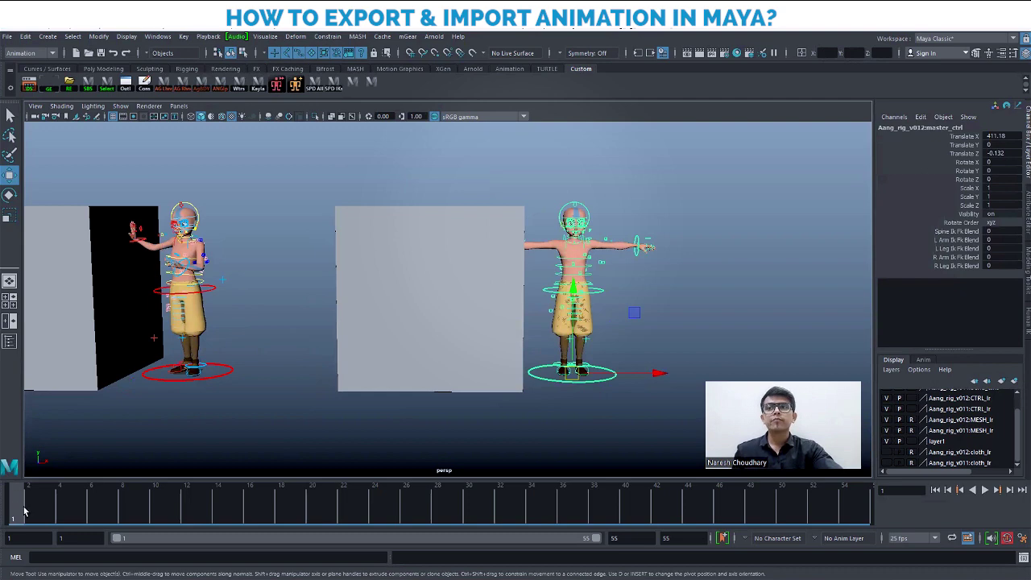
key("alt+v")
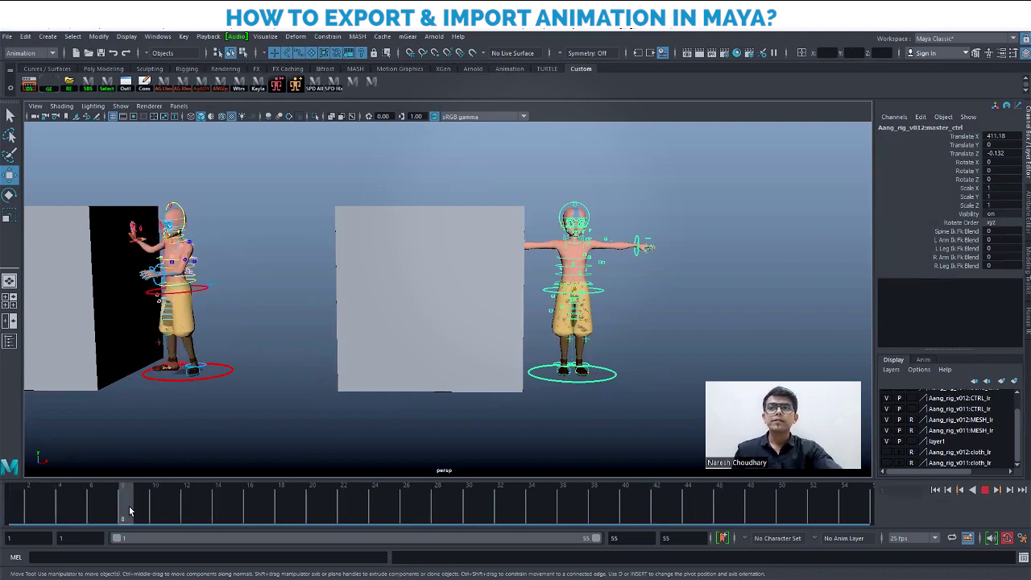
key("alt+v")
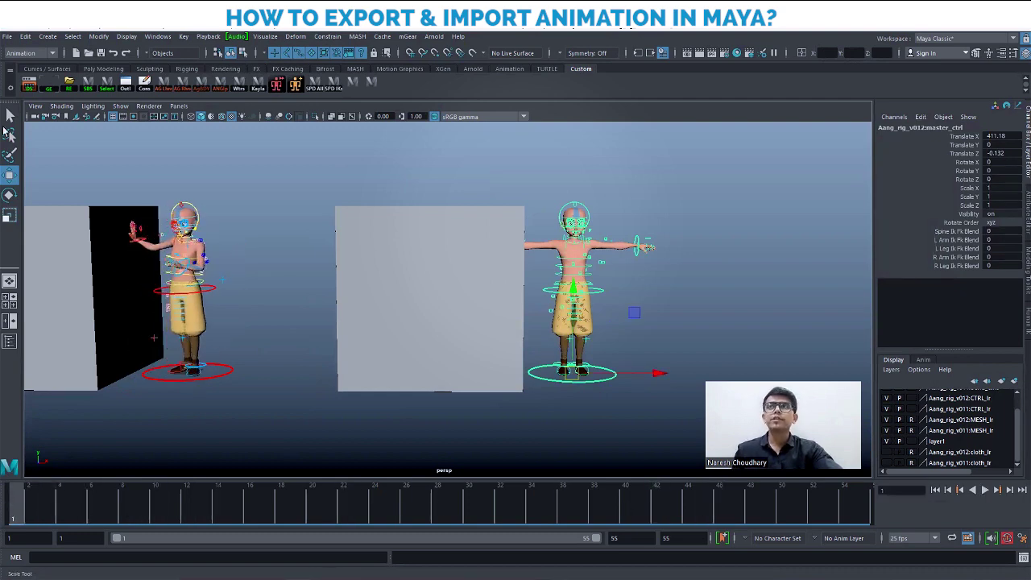
left_click(10, 37)
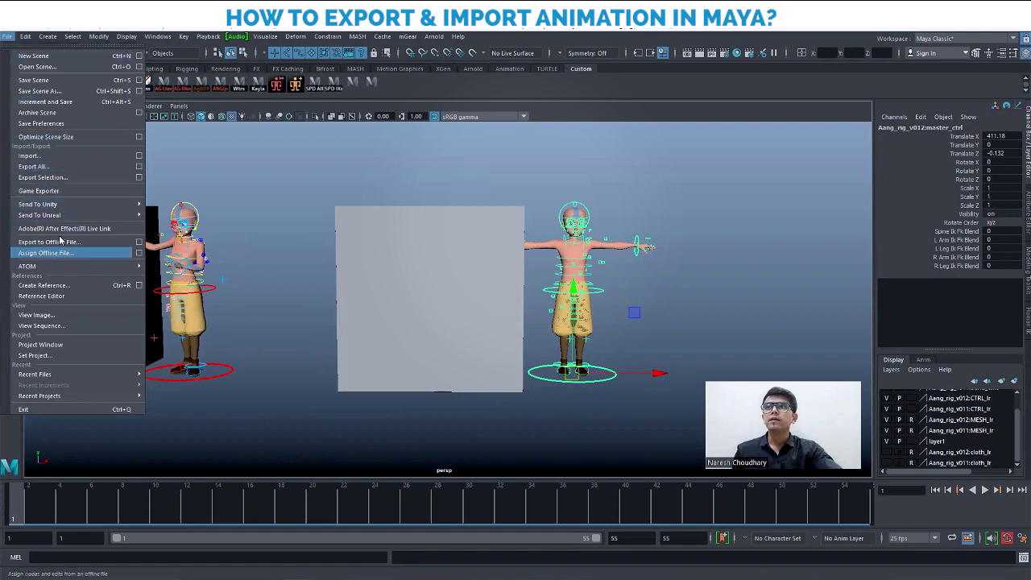
Step: Open the animation Import Options, move them aside, scroll to File Type Specific Options, and check frame 8
left_click(139, 156)
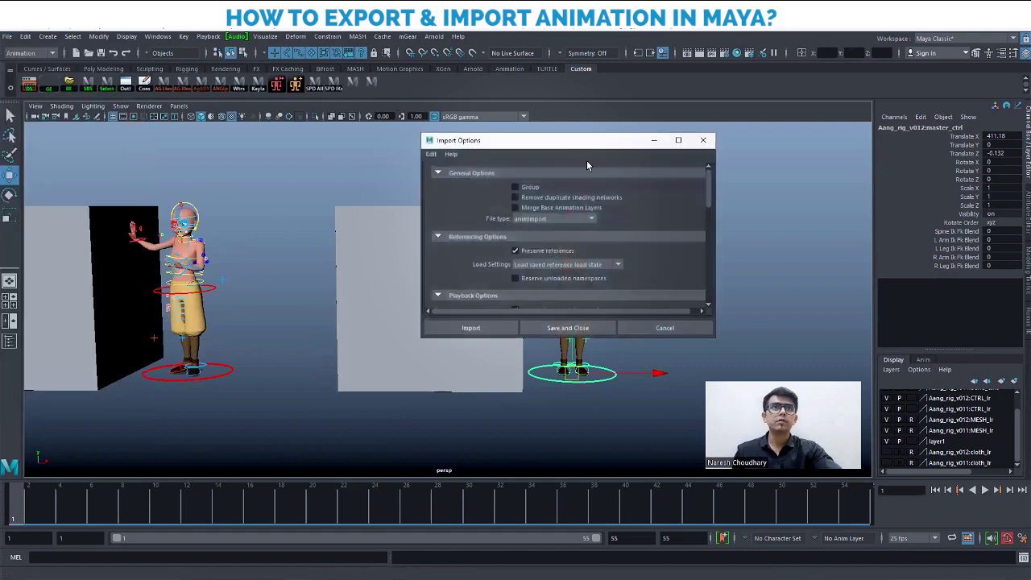
left_click_drag(571, 150, 476, 126)
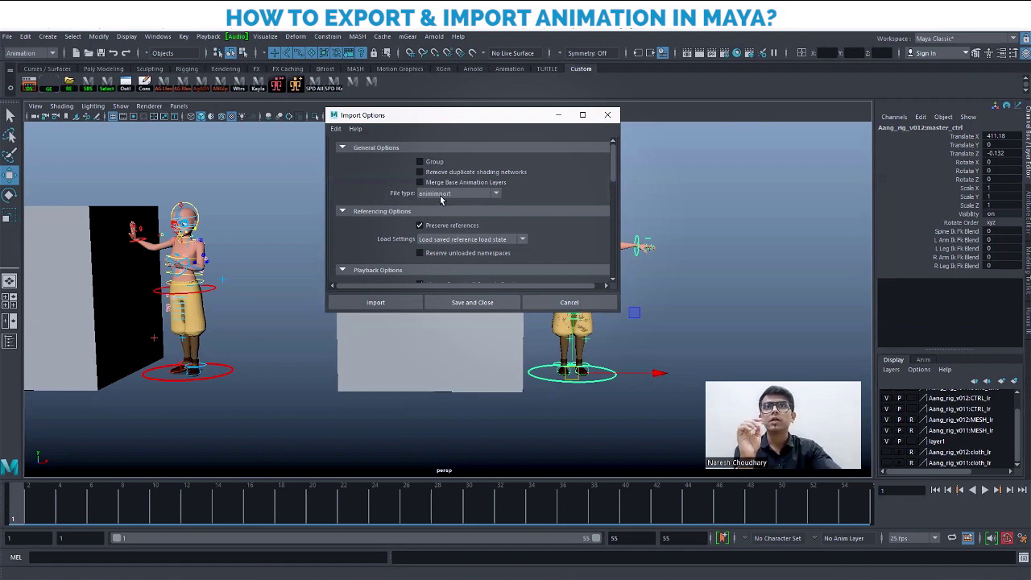
left_click_drag(614, 168, 615, 181)
scroll(617, 179, "up", 2)
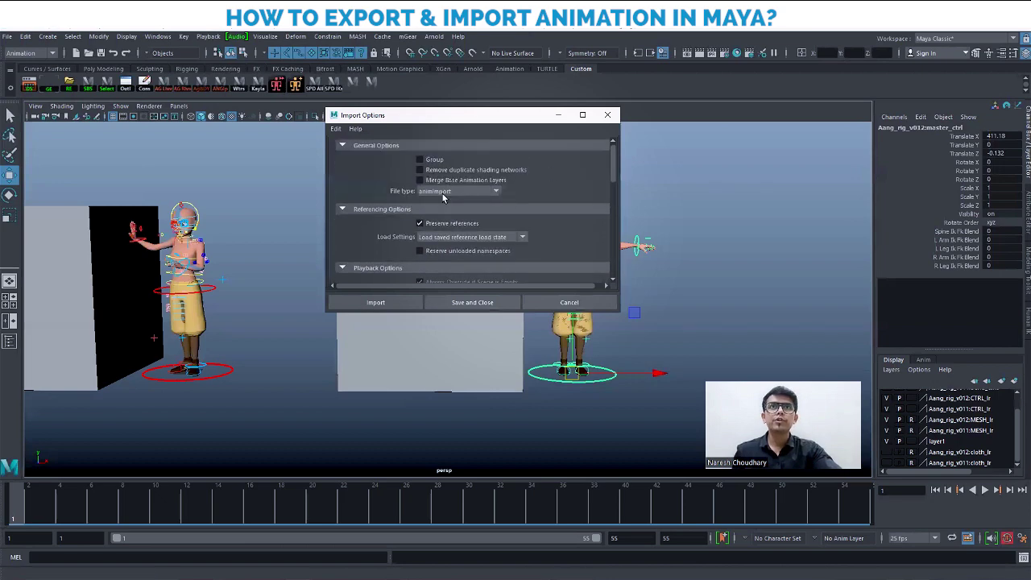
scroll(611, 170, "down", 1)
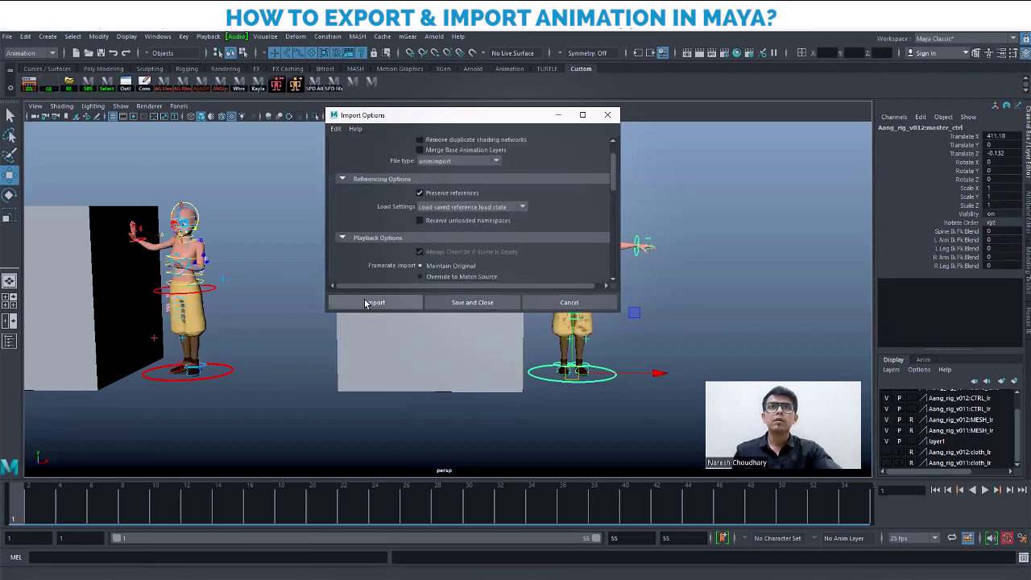
left_click_drag(617, 173, 609, 275)
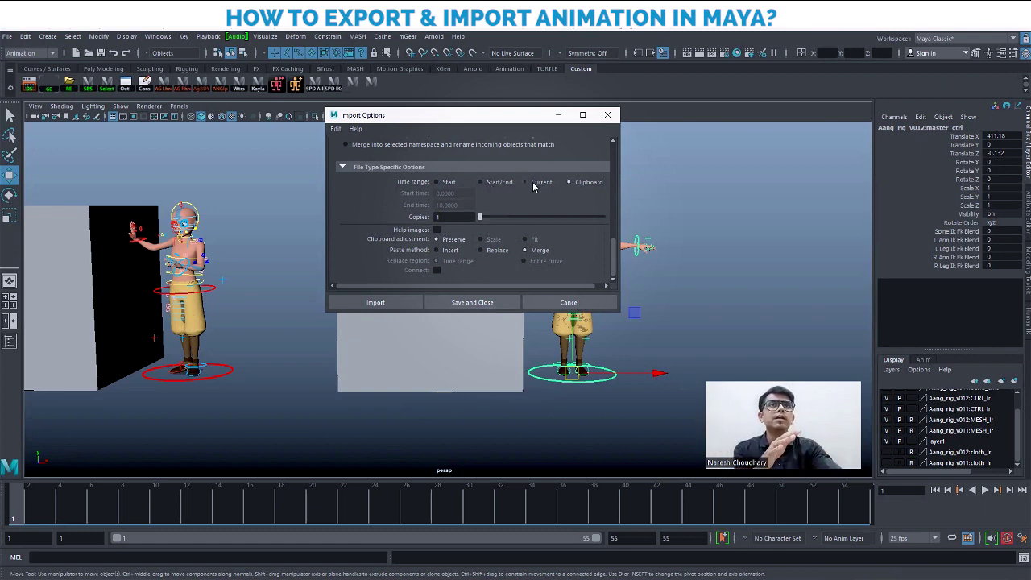
left_click(131, 503)
Step: Scrub to frames 5 and 10, set import time range to Clipboard, then play and stop at frame 25
left_click_drag(166, 502, 92, 512)
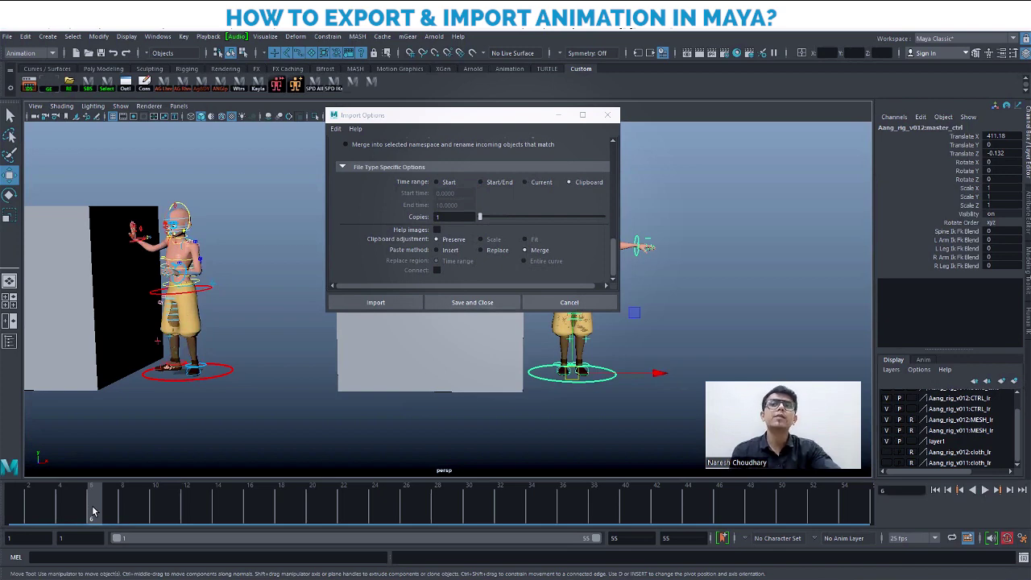
left_click(151, 500)
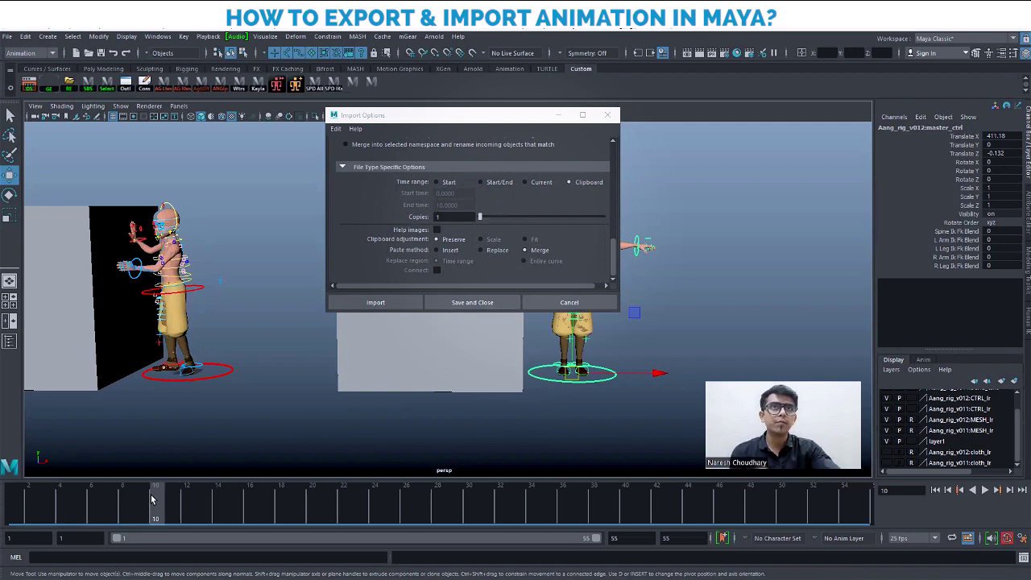
left_click(582, 184)
key("alt+shift+v")
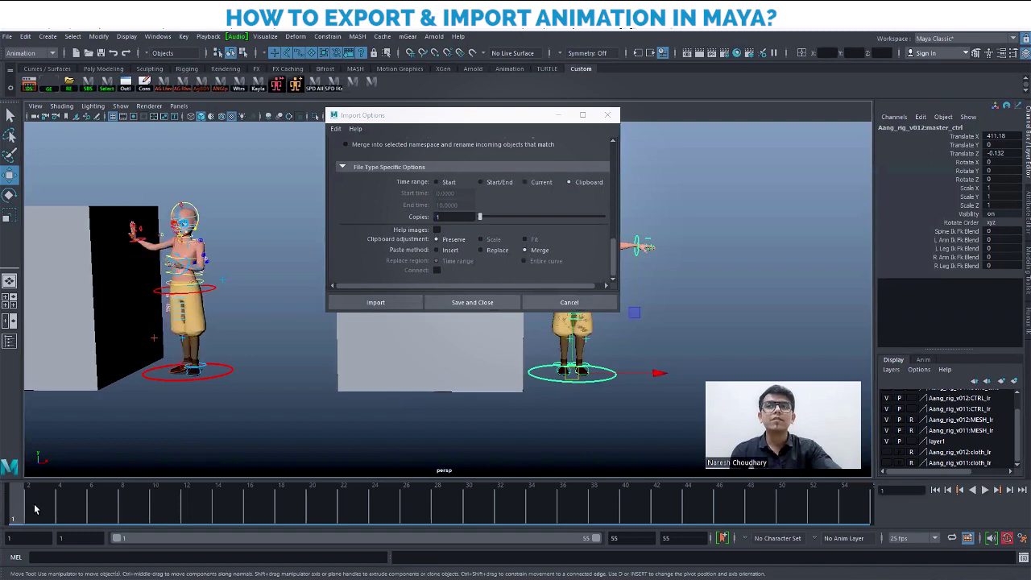
key("alt+v")
left_click(389, 506)
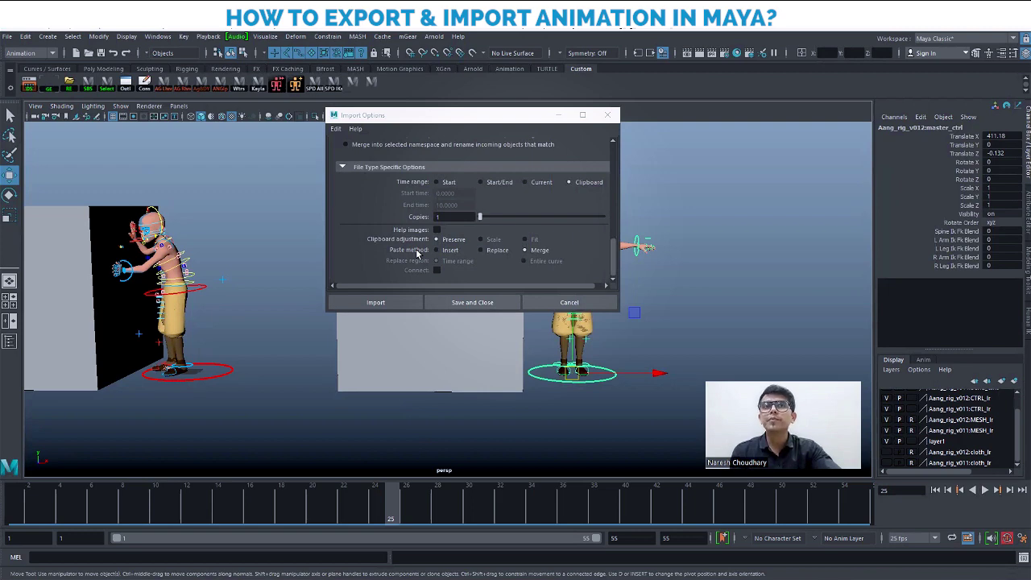
Step: Try Replace, then keep Merge as the paste method, and scrub the lean from frame 1 to about frame 12
left_click(482, 252)
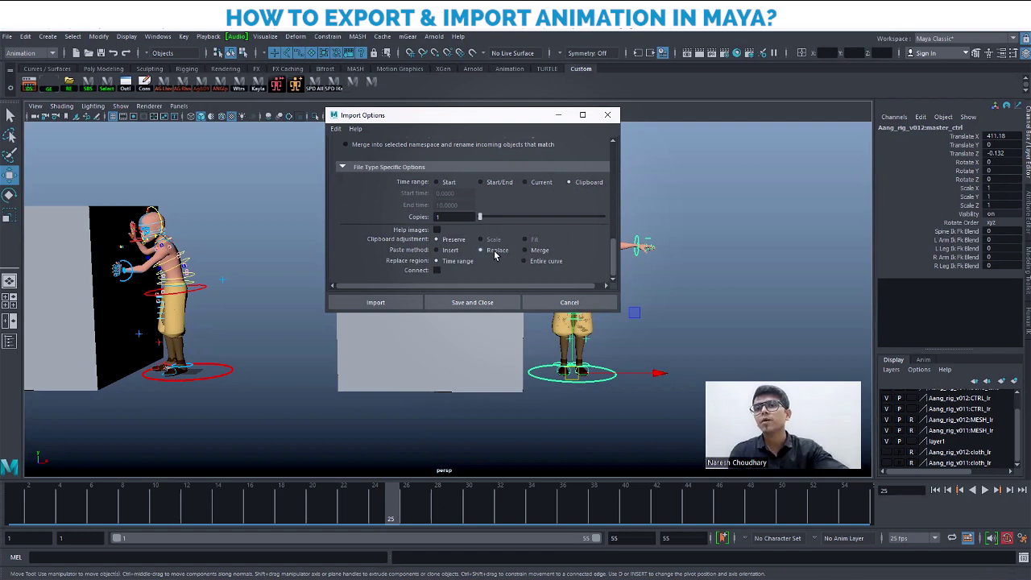
left_click(525, 252)
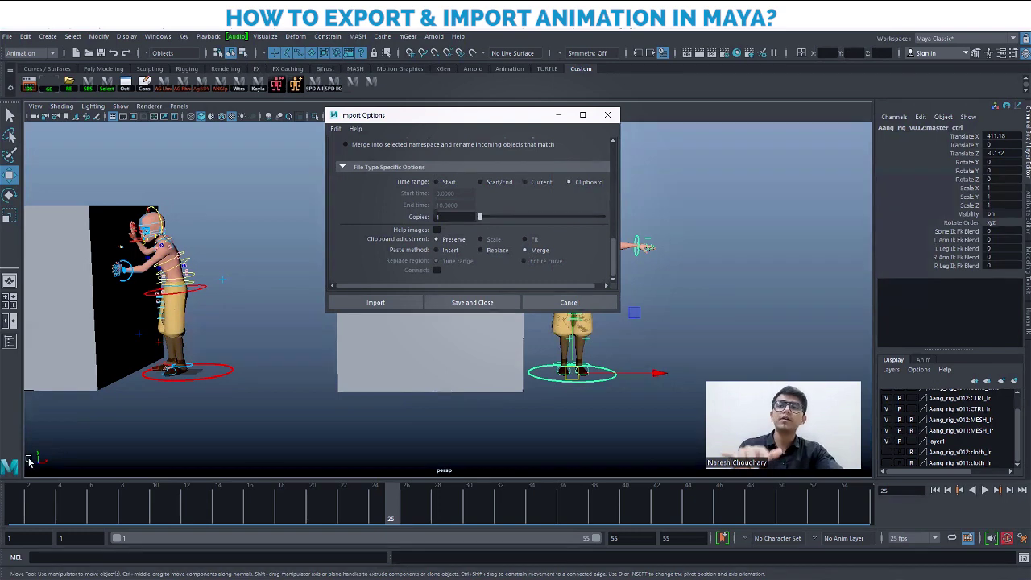
left_click(14, 503)
left_click_drag(157, 512, 220, 507)
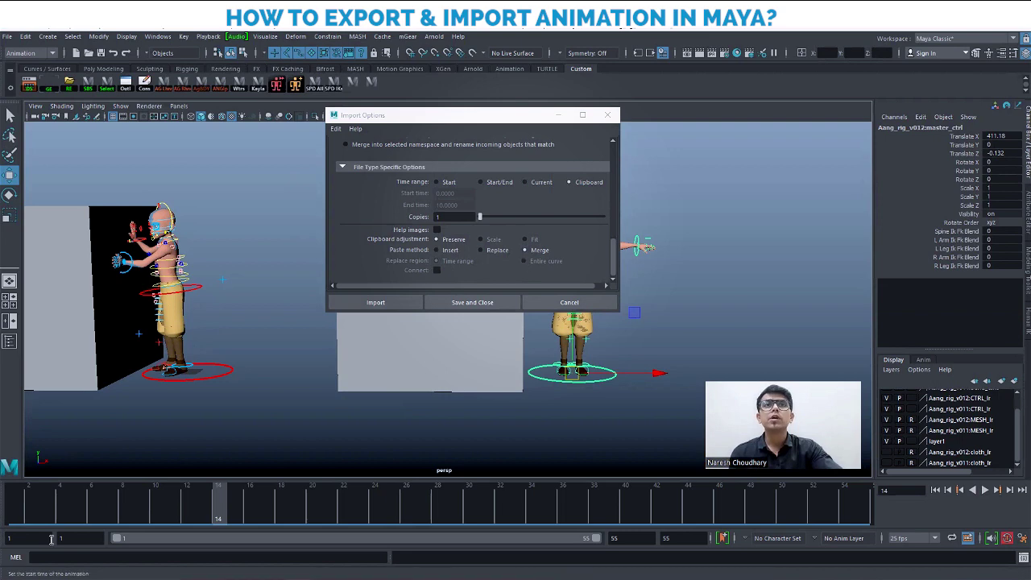
Step: Return the animation to frame 1 and bring the Import Options window back into view
left_click(13, 504)
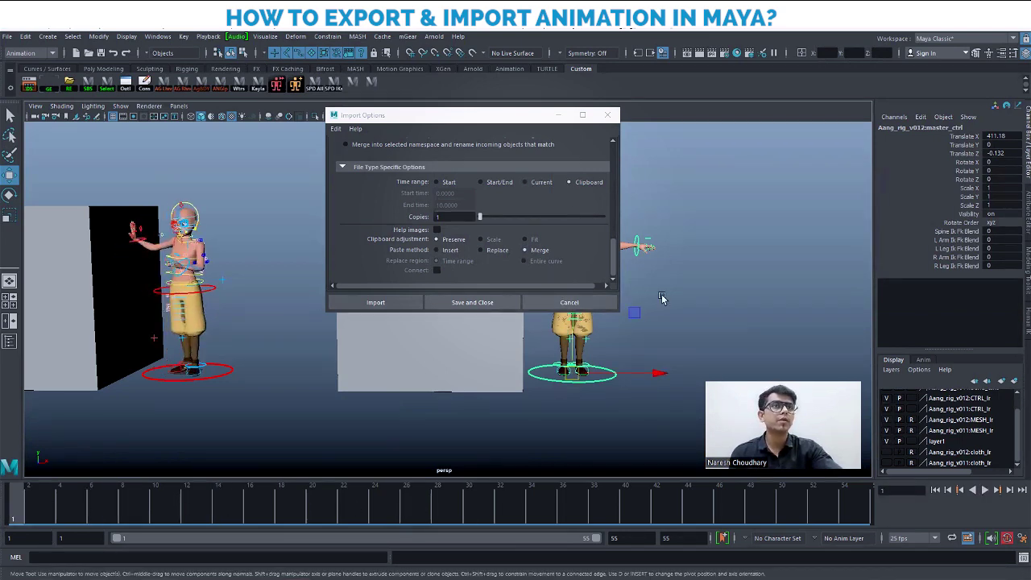
left_click_drag(40, 509, 13, 509)
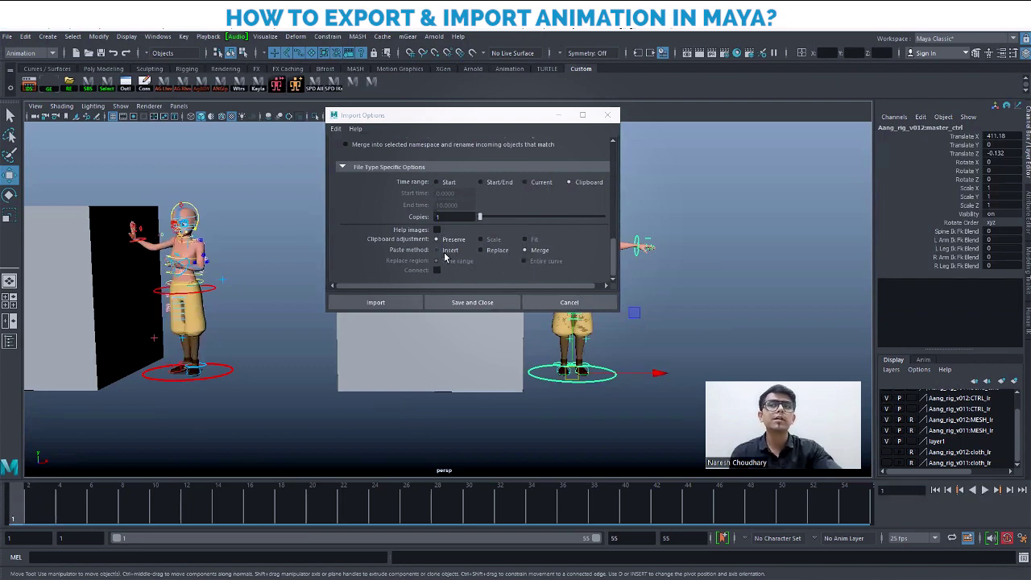
left_click(500, 118)
left_click_drag(501, 119, 490, 110)
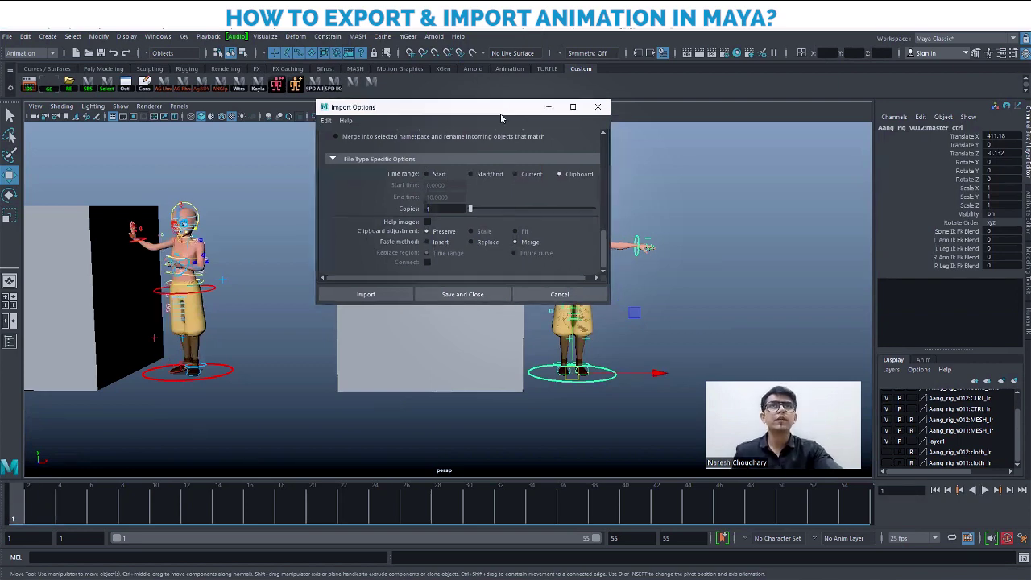
scroll(708, 340, "up", 2)
Step: Reselect the T-posed rig's master_ctrl and launch the import file browser
left_click(709, 339)
left_click(624, 397)
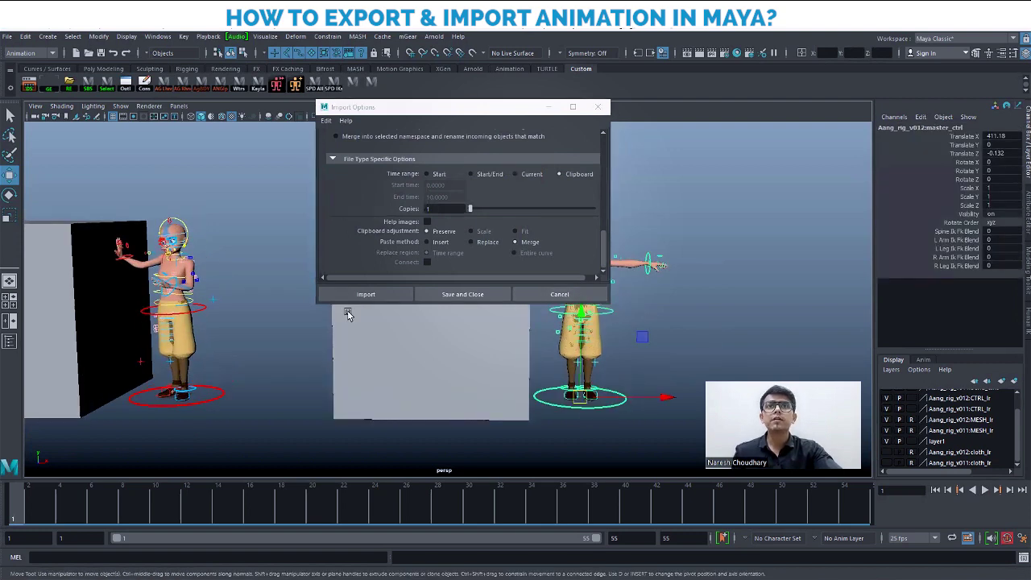
left_click(369, 294)
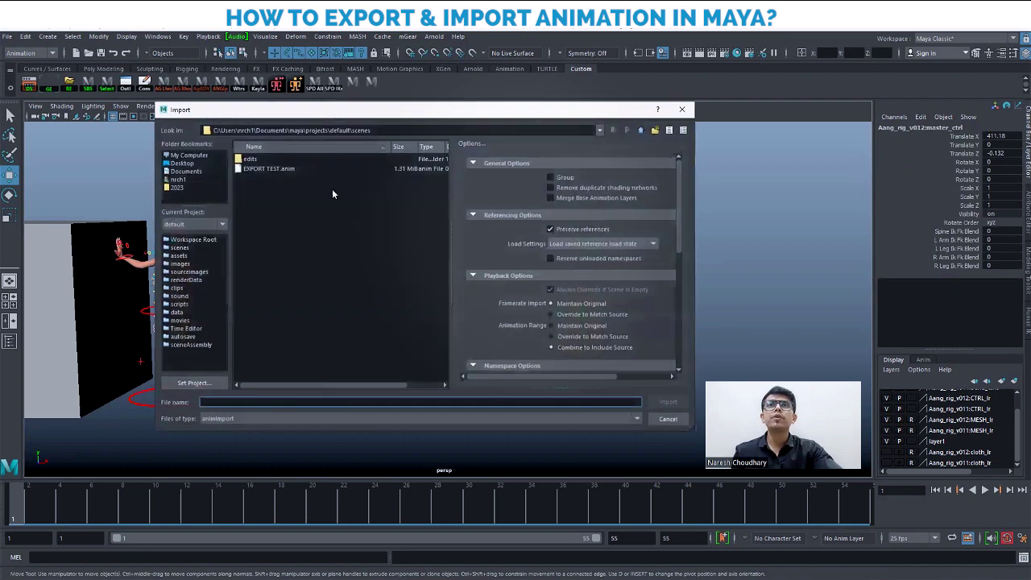
Step: Choose EXPORT TEST.anim in the scenes folder and import it onto the right rig's master_ctrl
left_click(277, 169)
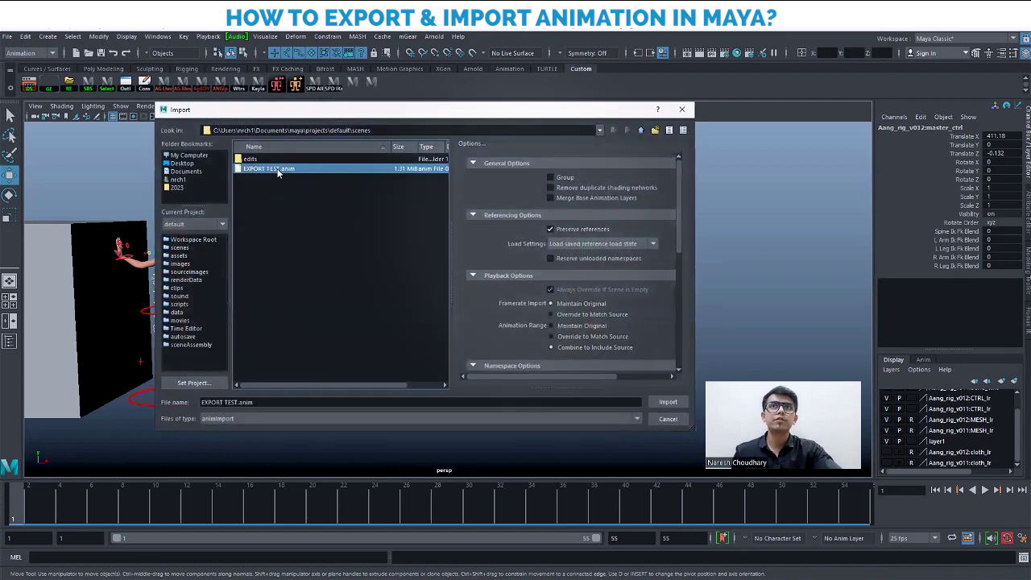
left_click(680, 402)
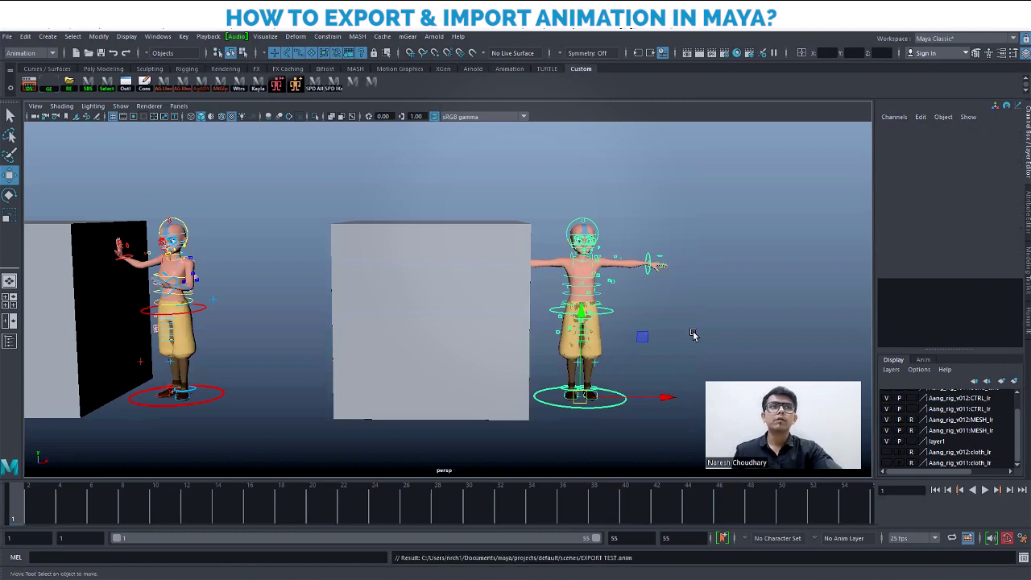
Step: Deselect the right rig, frame both leaning characters, and view them through the render camera
left_click(692, 334)
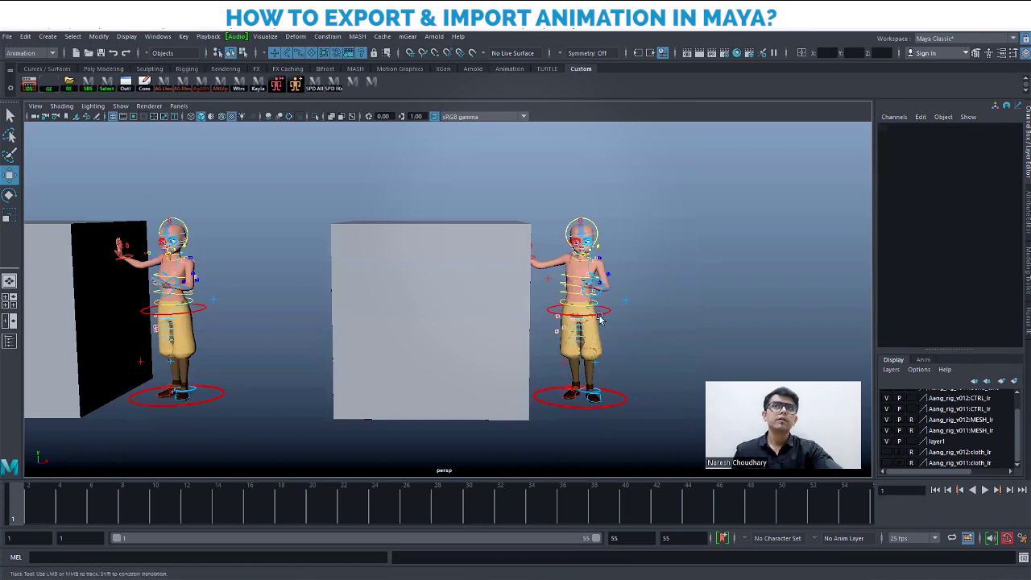
middle_click_drag(692, 334, 637, 322, "alt")
scroll(648, 324, "up", 2)
mouse_move(660, 326)
left_mouse_down("alt")
mouse_move(681, 322)
mouse_move(651, 313)
left_mouse_up("alt")
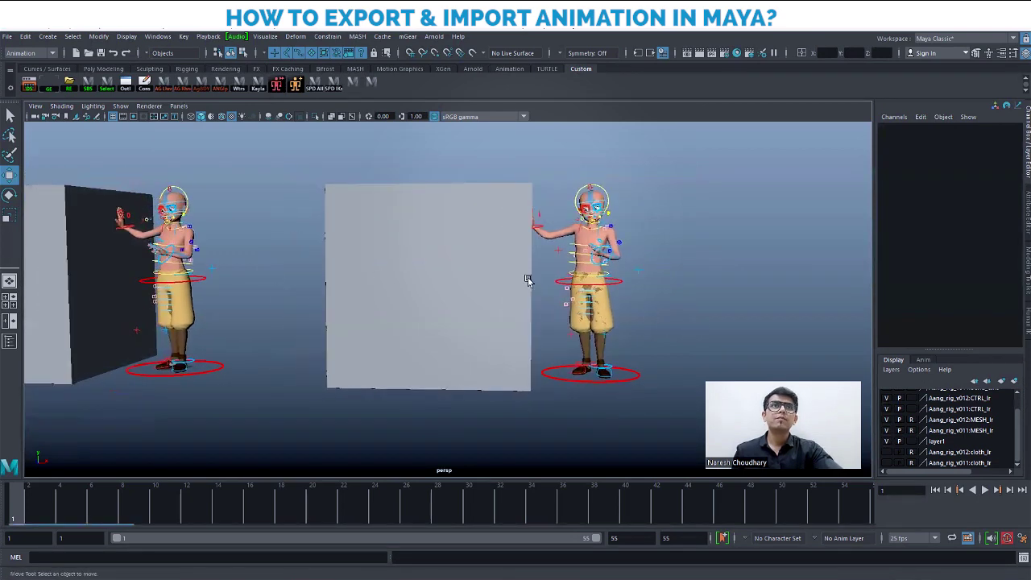
key("space")
key("space")
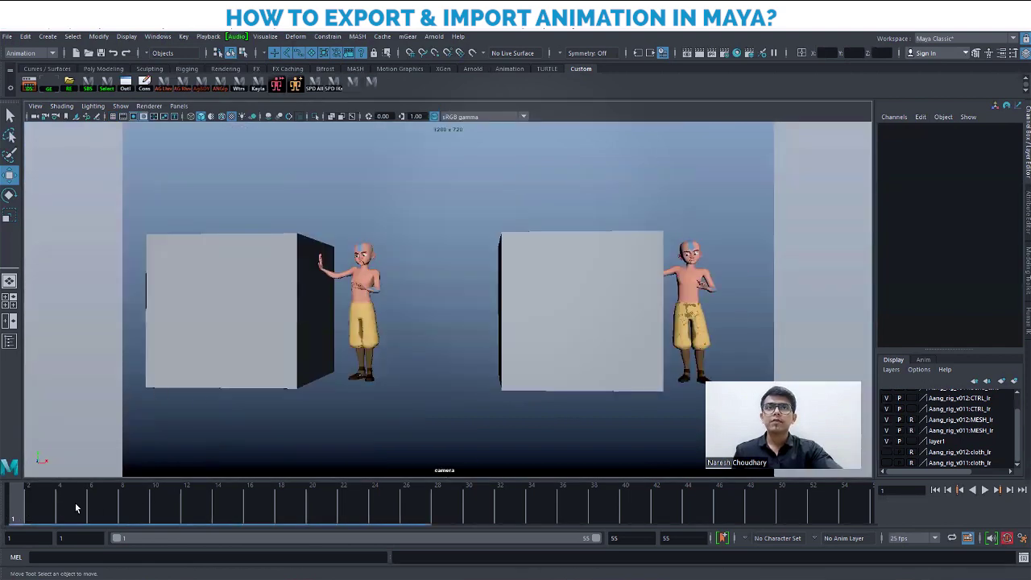
key("alt+v")
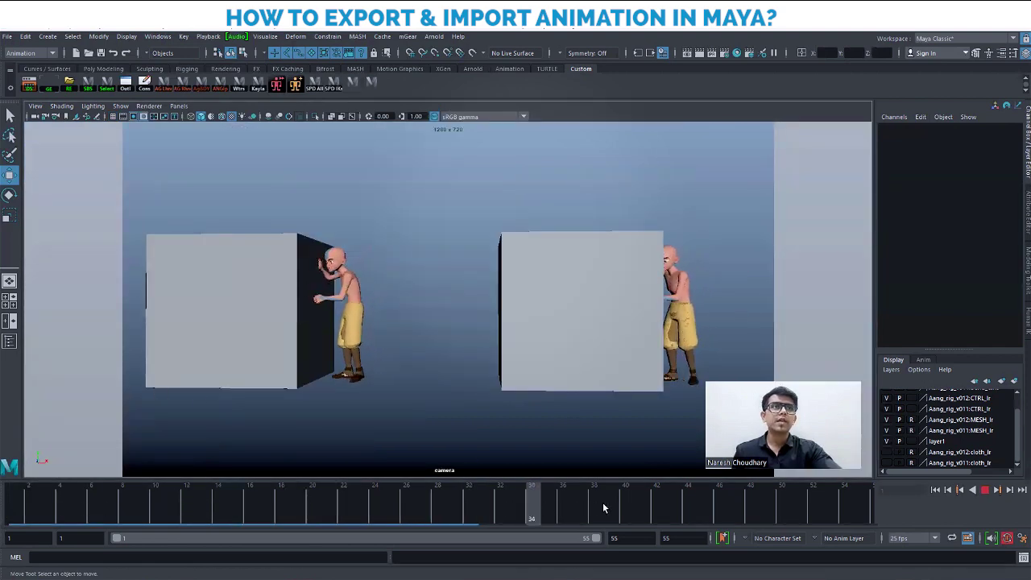
mouse_move(606, 504)
left_mouse_down()
mouse_move(64, 502)
mouse_move(298, 516)
left_mouse_up()
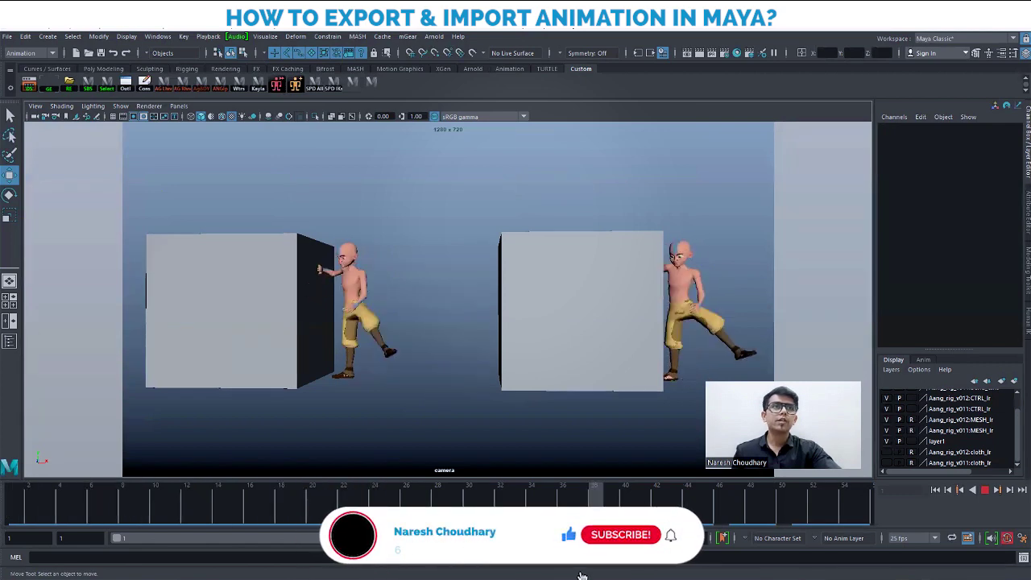
left_click(96, 513)
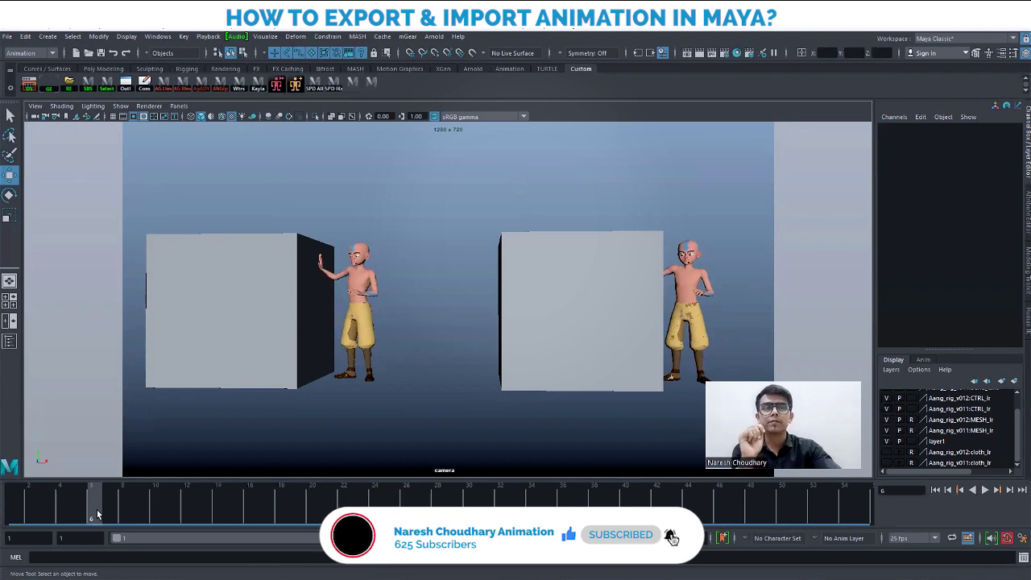
left_click_drag(97, 513, 20, 513)
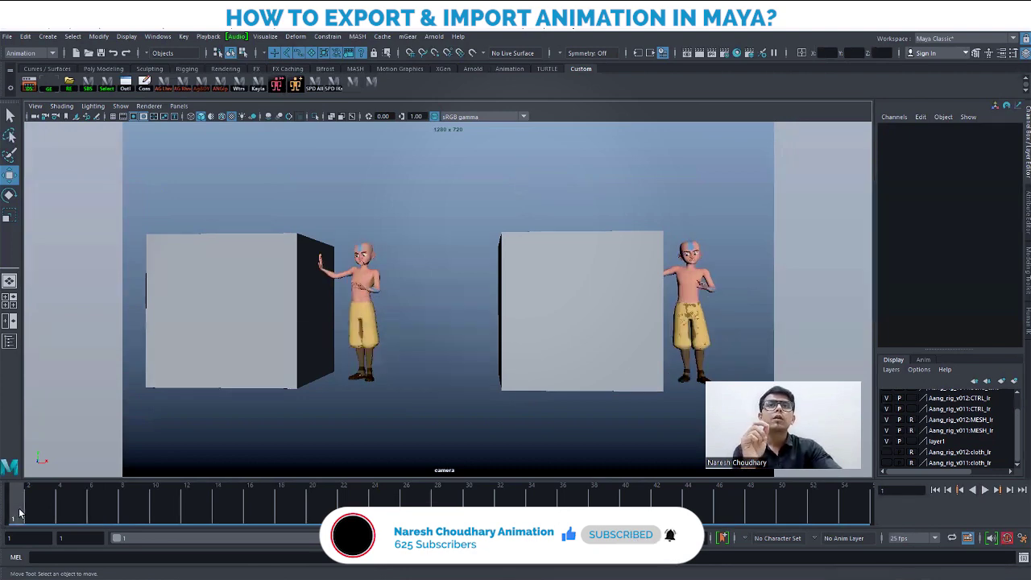